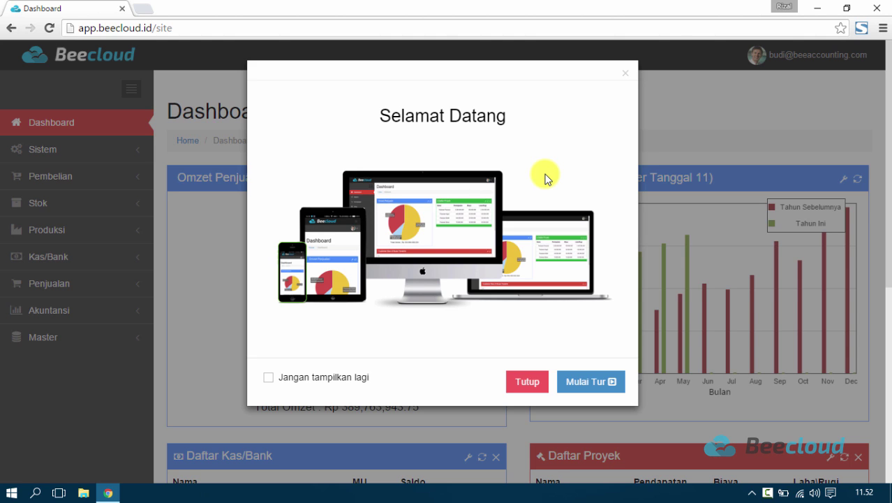
- Dismiss the welcome message and start adding a new item in the item master list
left_click(532, 380)
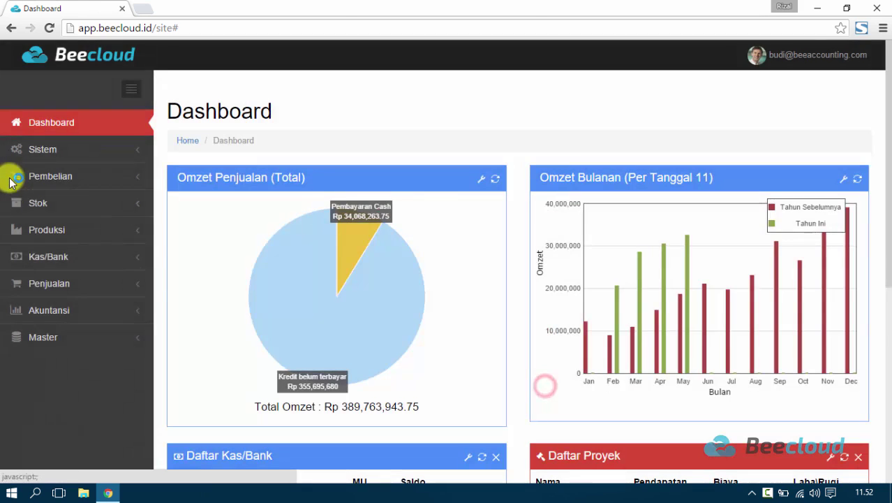
left_click(56, 342)
scroll(60, 313, "down", 4)
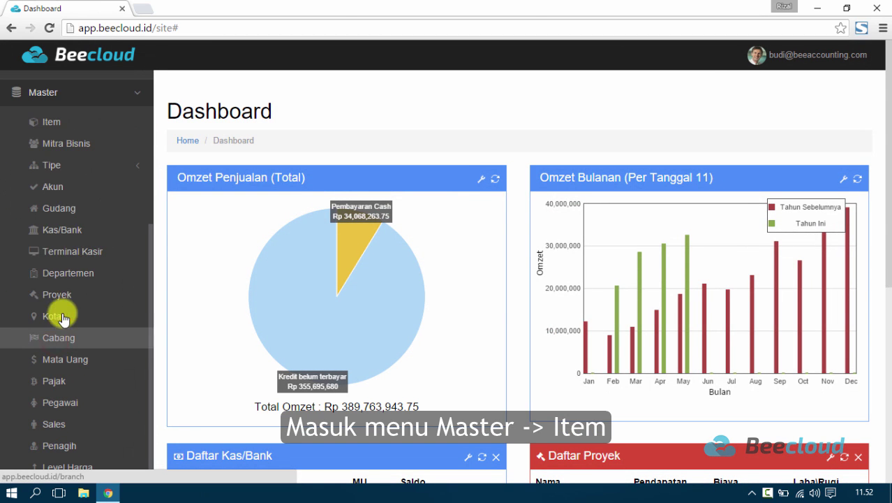
left_click(63, 134)
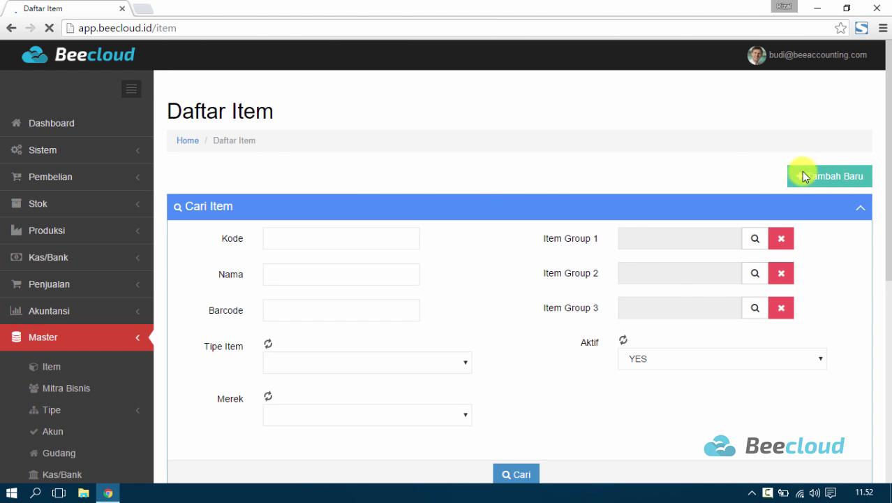
left_click(822, 177)
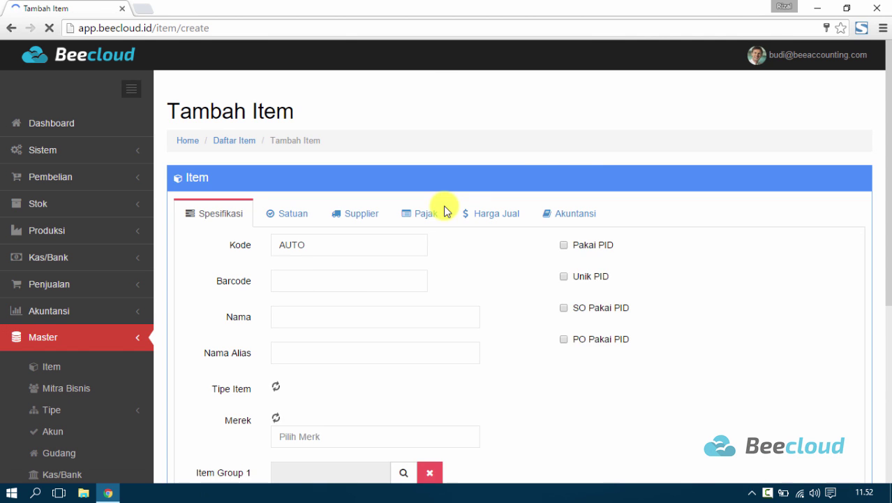
- Name the item Pepsodent Herbal 190g and set its item type to Barang Jadi, acknowledging the account notice
left_click(329, 309)
left_click(319, 317)
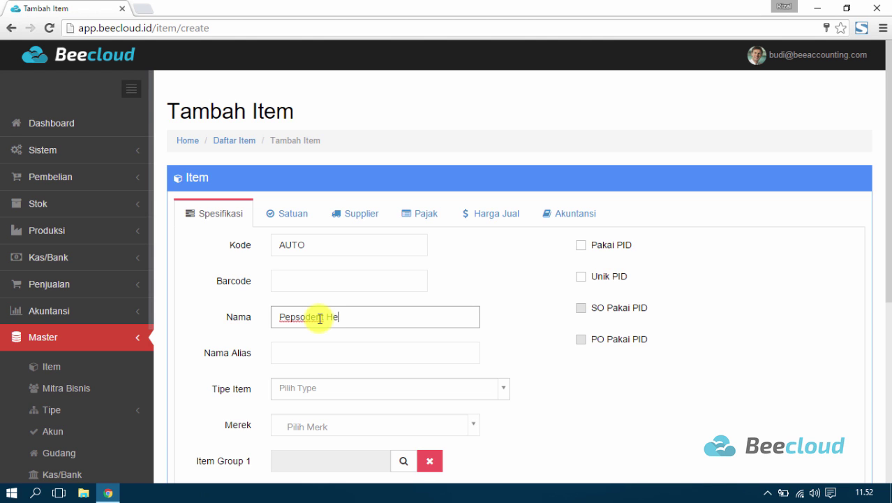
type("190g")
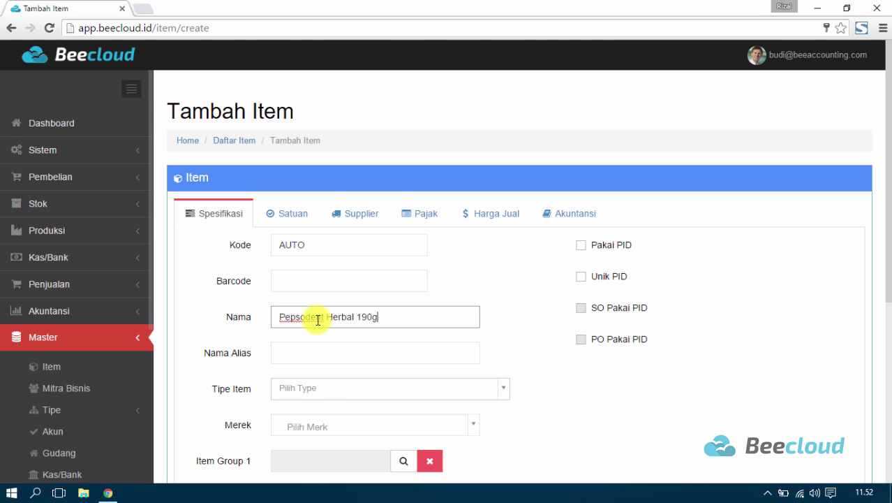
left_click(320, 395)
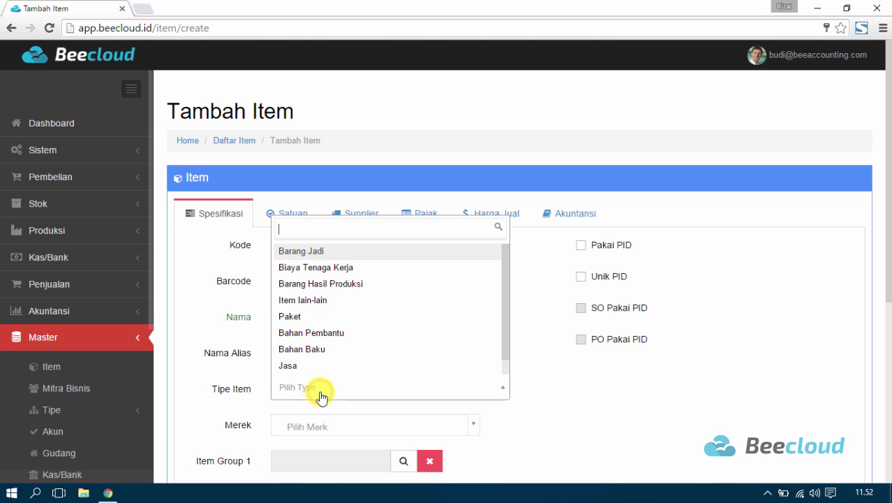
left_click(319, 253)
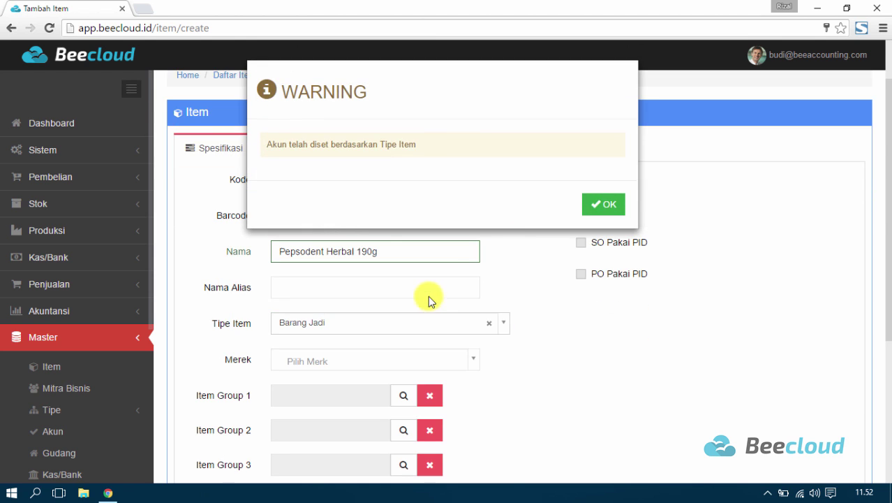
left_click(594, 206)
- Set the item's brand to Pepsodent
scroll(413, 279, "down", 2)
left_click(327, 230)
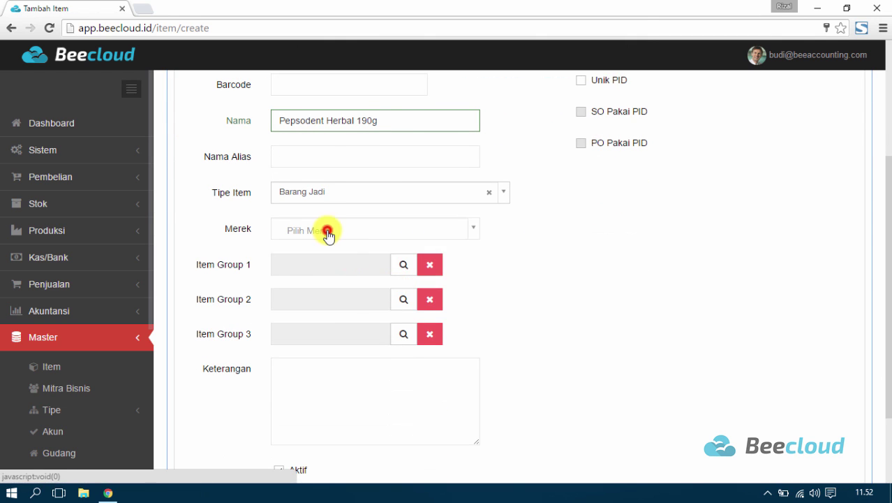
type("Pepsoden")
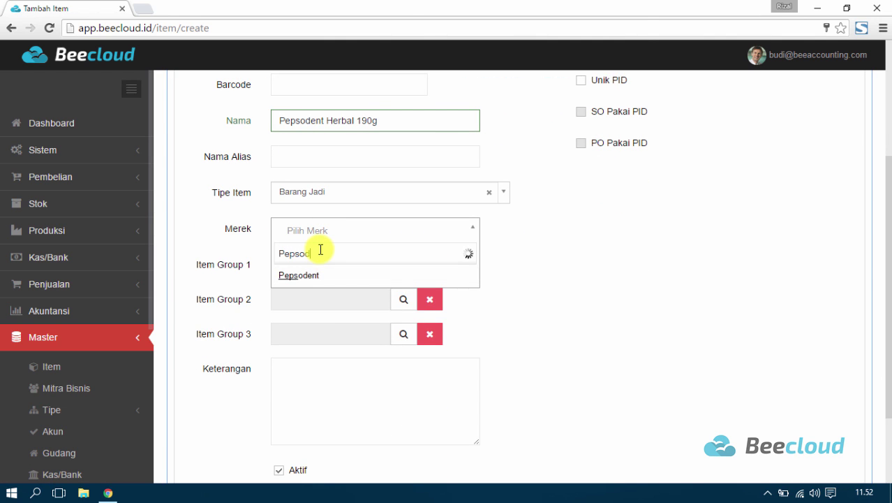
left_click(396, 282)
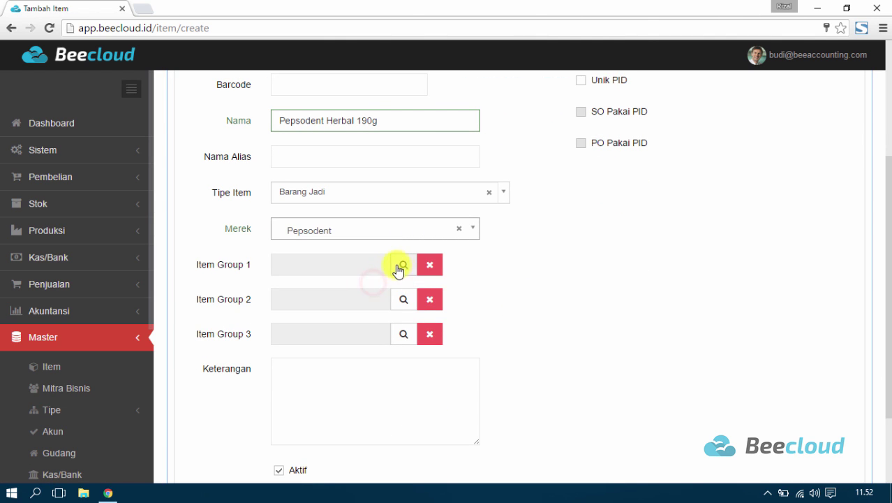
- Assign the item to Kebutuhan Mandi in Item Group 1 and close the notice that follows
left_click(402, 265)
left_click(282, 188)
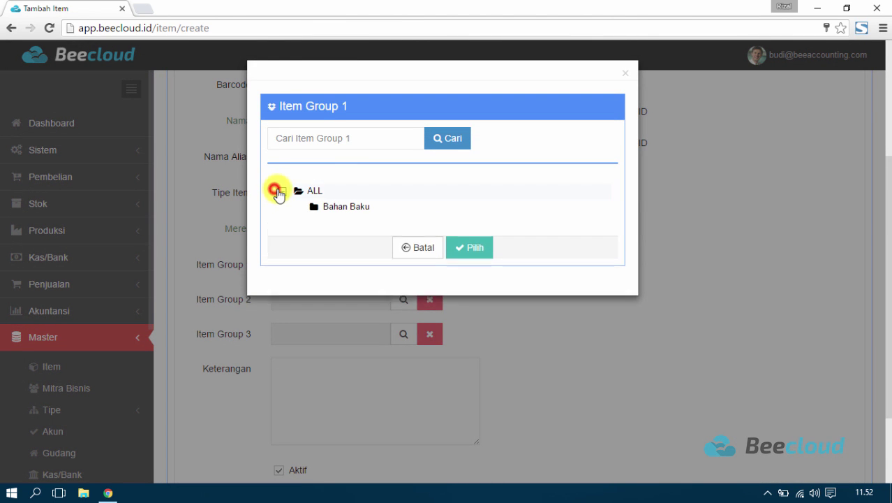
left_click(374, 240)
left_click(470, 309)
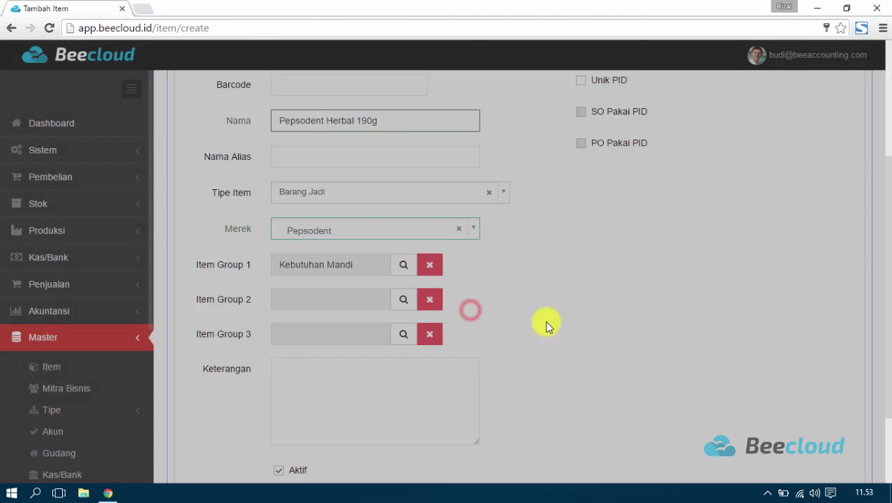
left_click(599, 211)
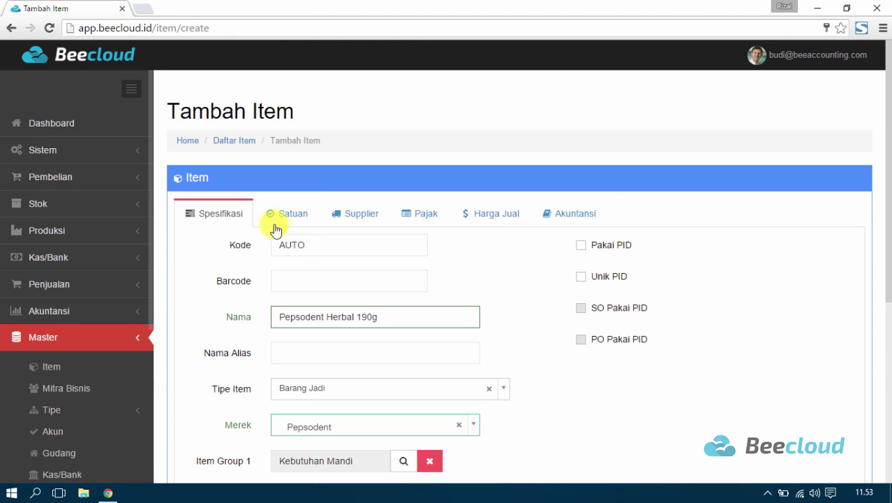
- Set the item's first unit to PCS and second unit to DUS, with 10 PCS per DUS
left_click(282, 218)
left_click(271, 271)
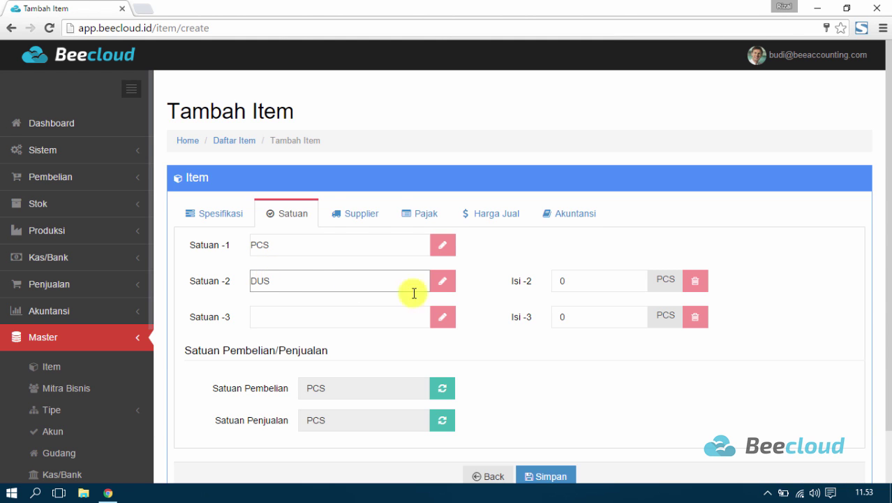
left_click(586, 284)
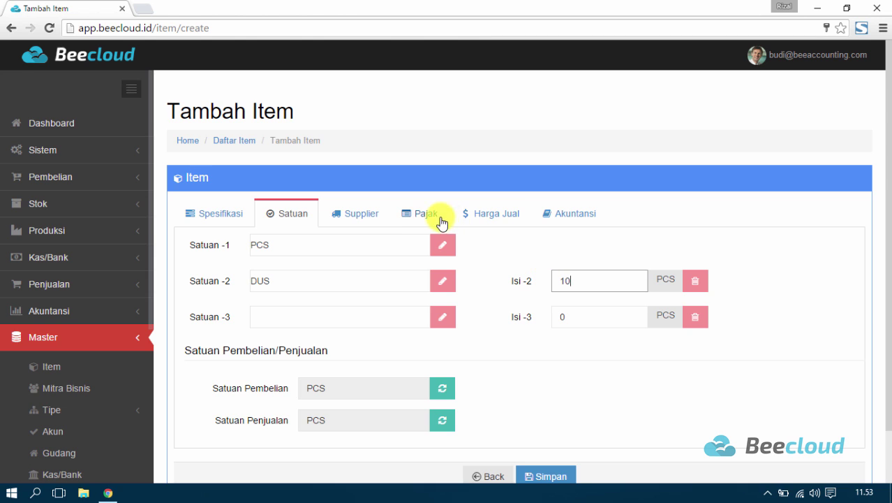
- Set the item's Harga 1 selling prices to 3500 for Retail, 3400 for Partai kecil and 3300 for Grosir
left_click(491, 219)
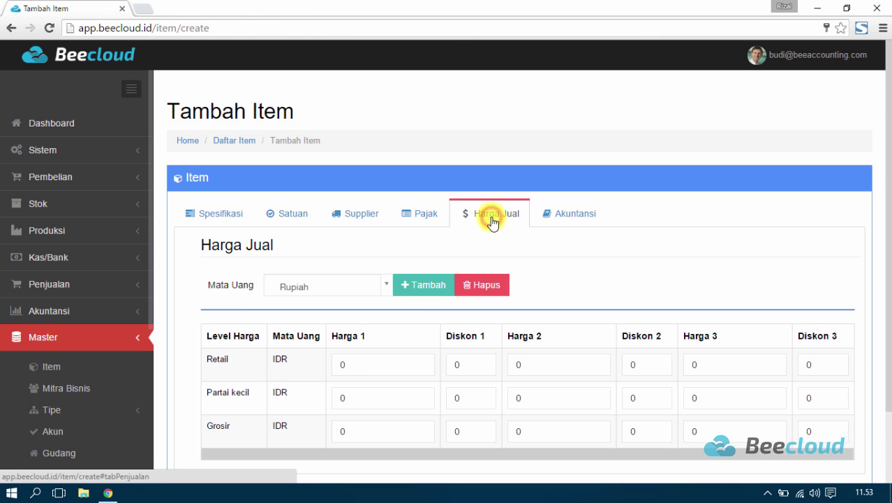
left_click(360, 369)
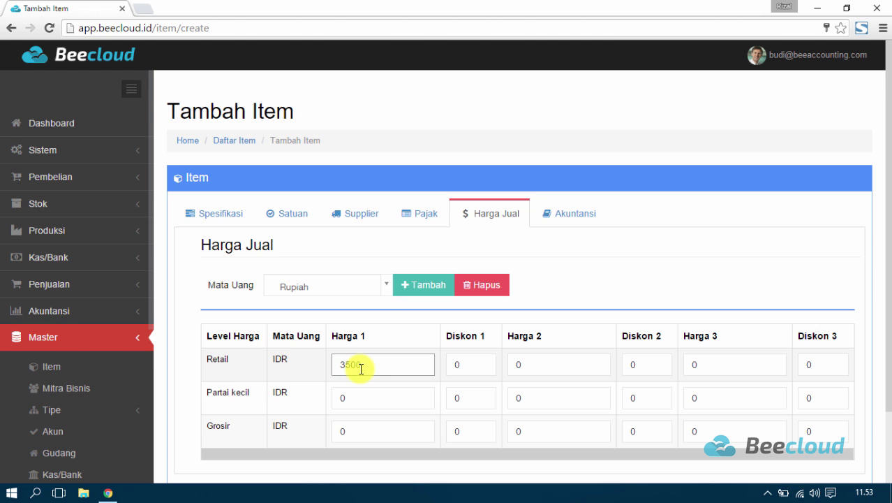
type("3500")
left_click(372, 389)
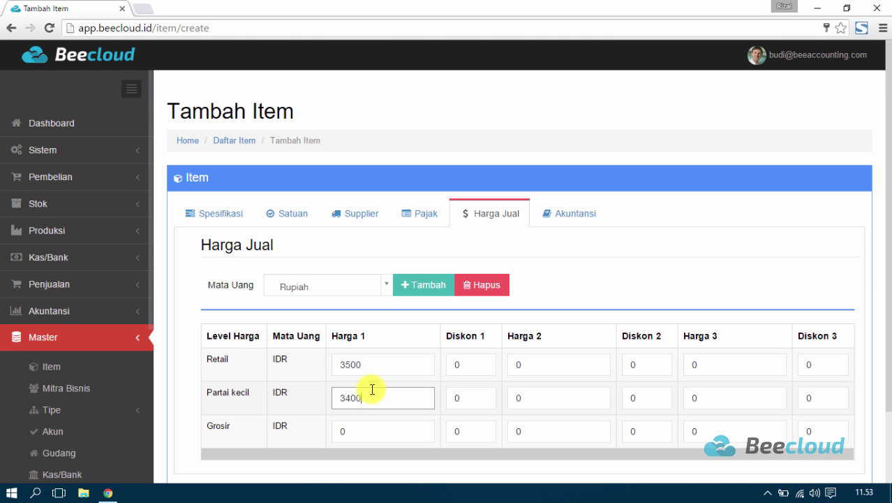
left_click(369, 424)
type("3300")
- Return to the item's specifications, save the new item and acknowledge the saved message
left_click(220, 222)
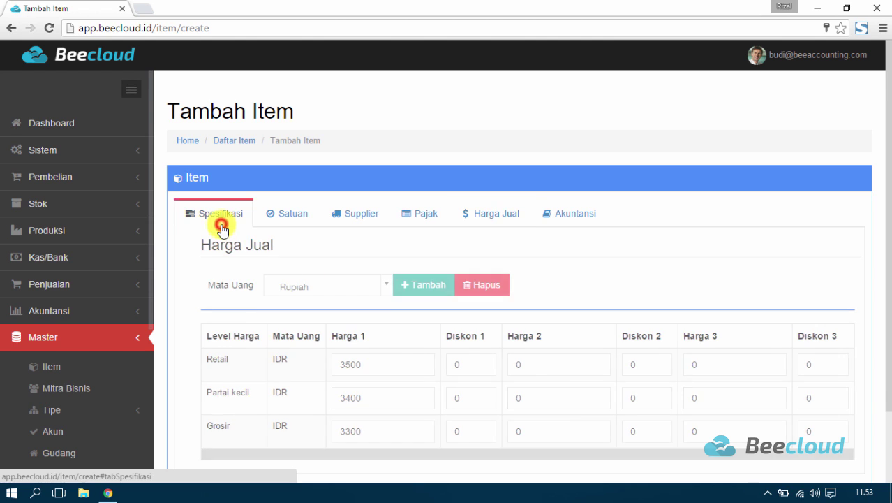
scroll(500, 289, "down", 6)
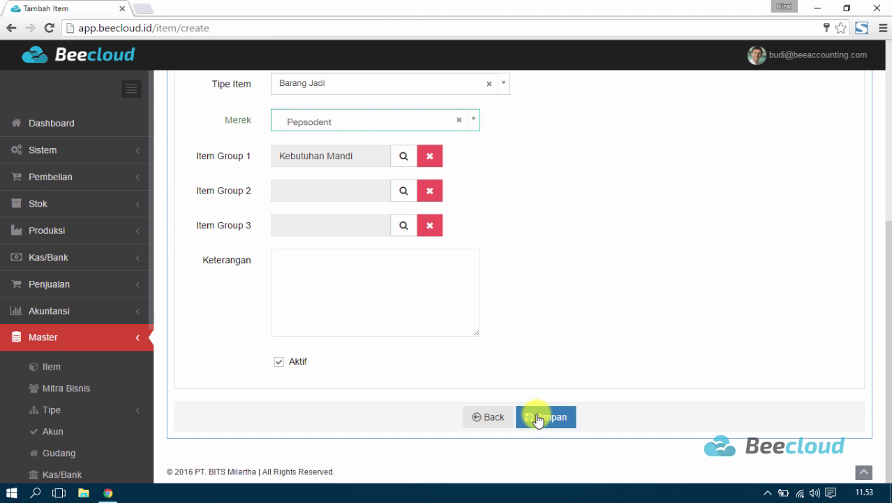
left_click(539, 418)
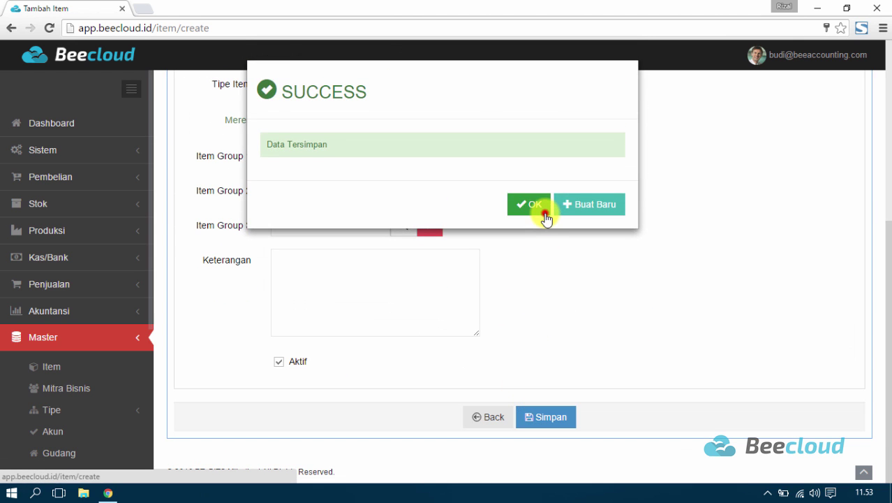
left_click(545, 209)
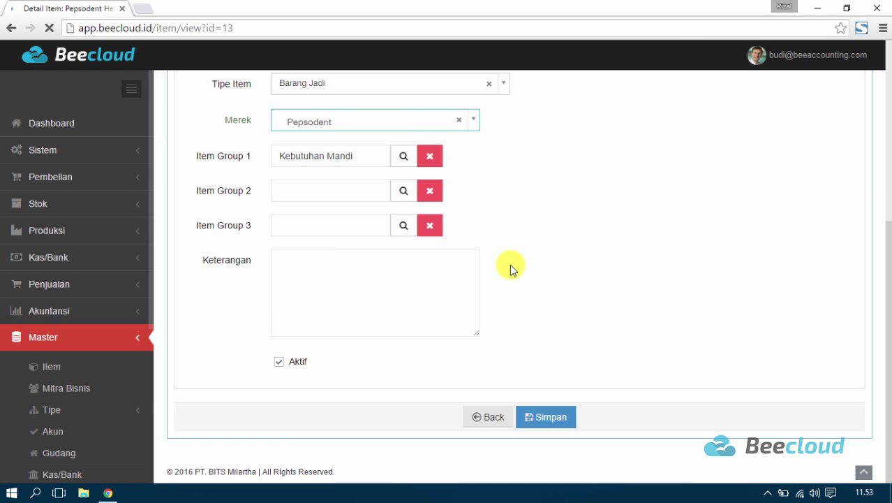
- Start a new business partner named PT. Mulya Agung and mark it as a Supplier
left_click(99, 397)
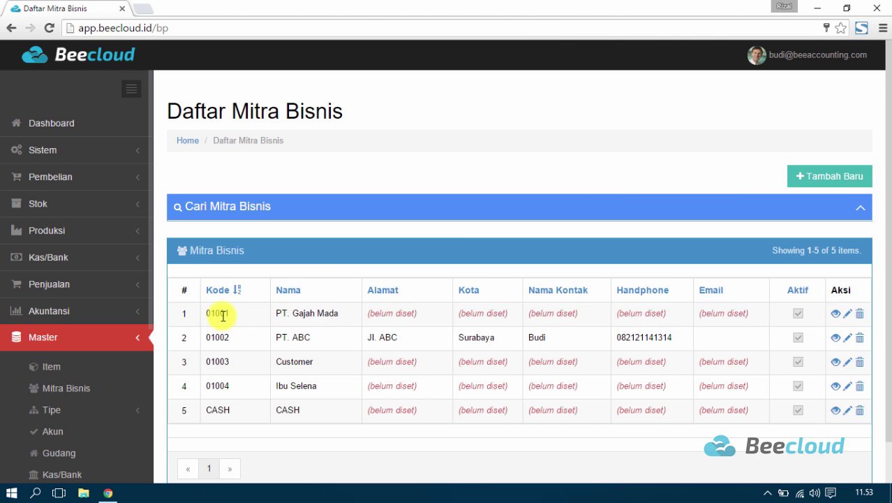
left_click(860, 180)
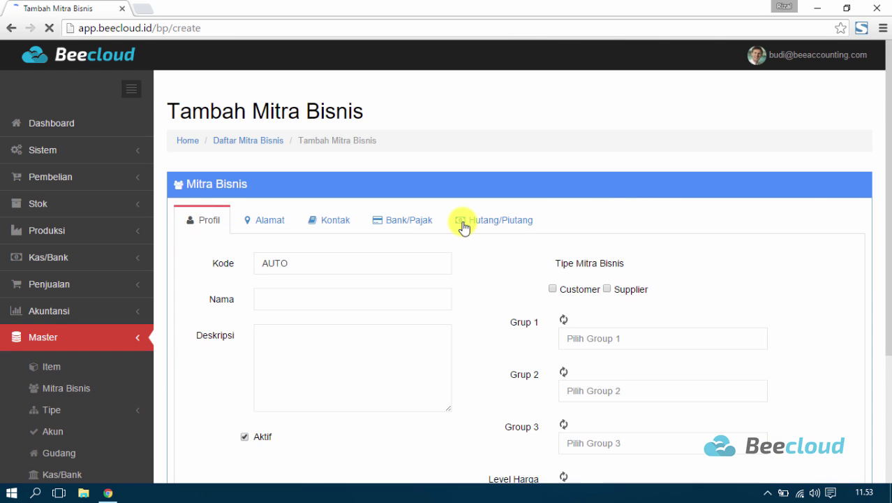
left_click(305, 293)
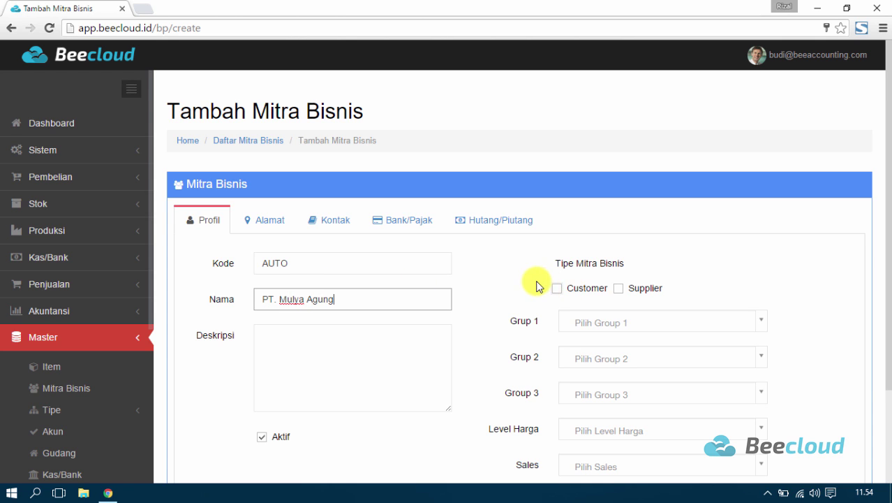
left_click(618, 288)
scroll(706, 238, "down", 2)
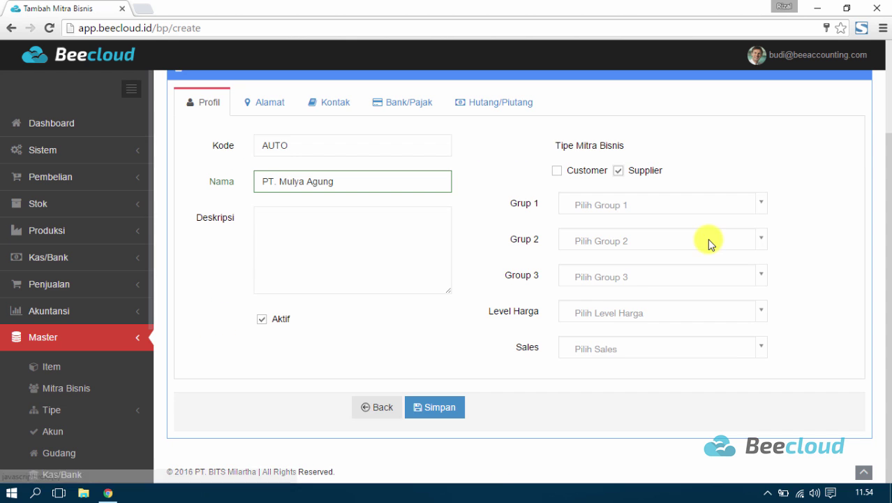
left_click(589, 313)
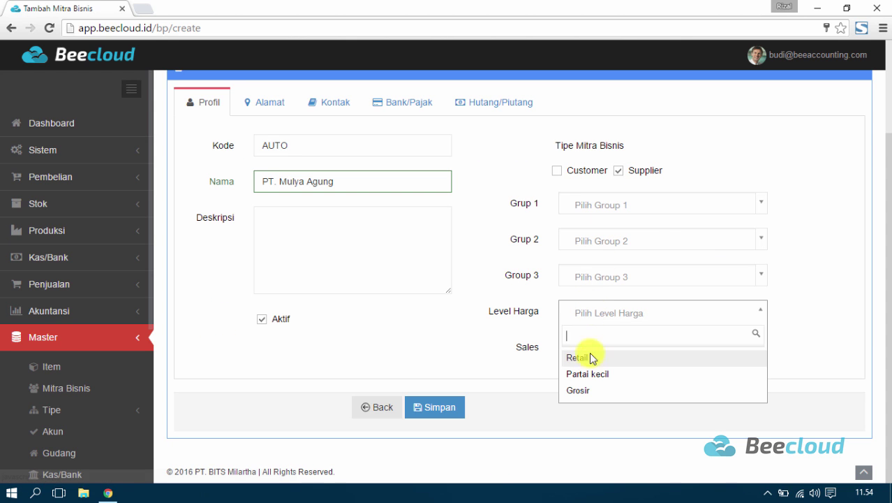
left_click(538, 309)
scroll(303, 219, "up", 2)
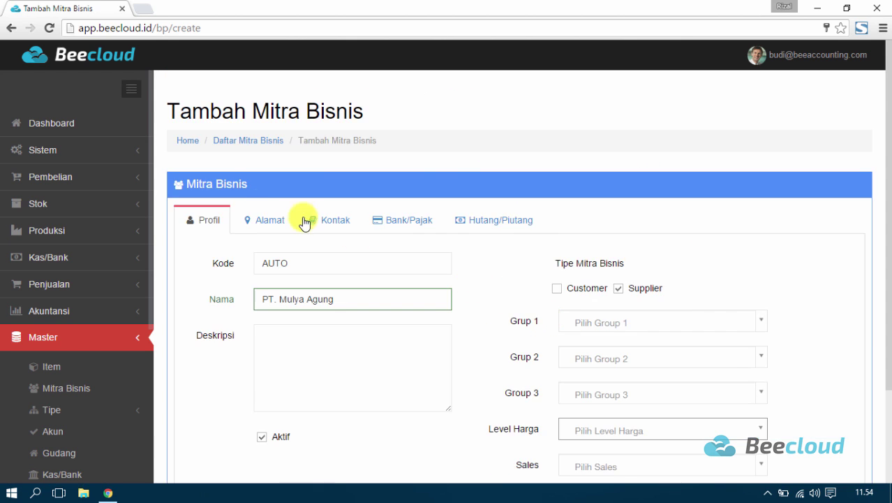
- Add an address described as Gudang to the partner, with its street address, city and phone number
left_click(257, 221)
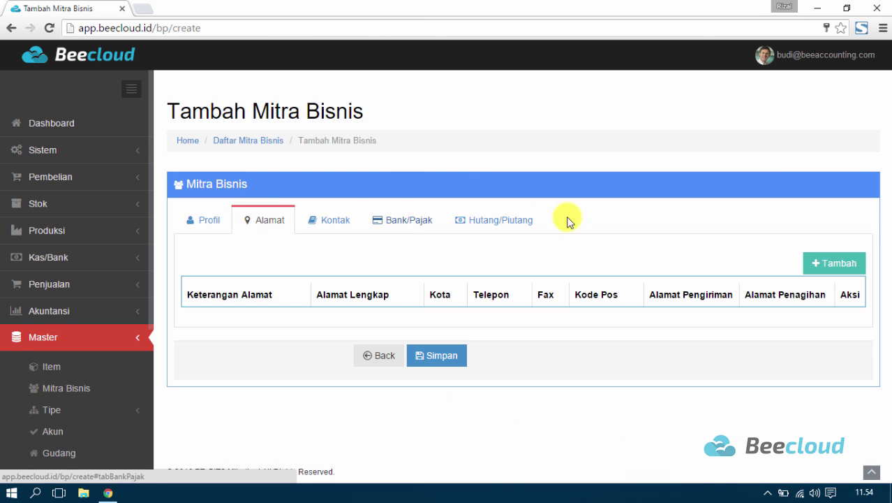
left_click(810, 264)
left_click(347, 139)
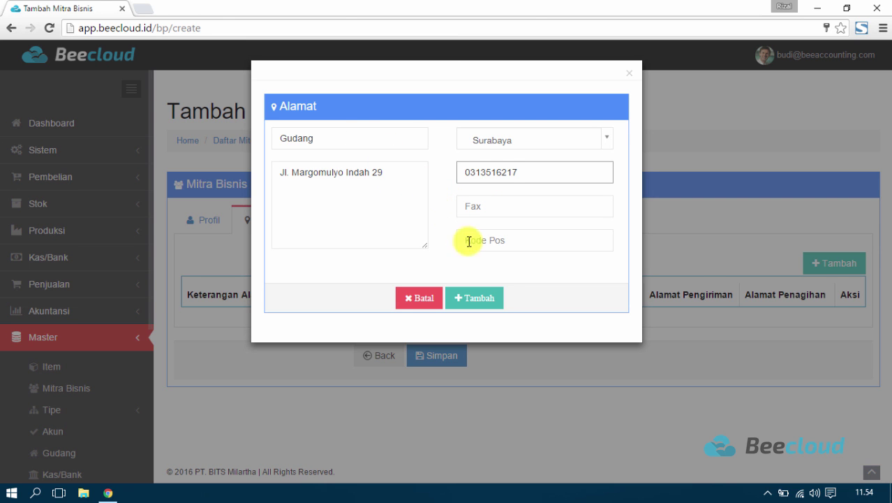
left_click(492, 301)
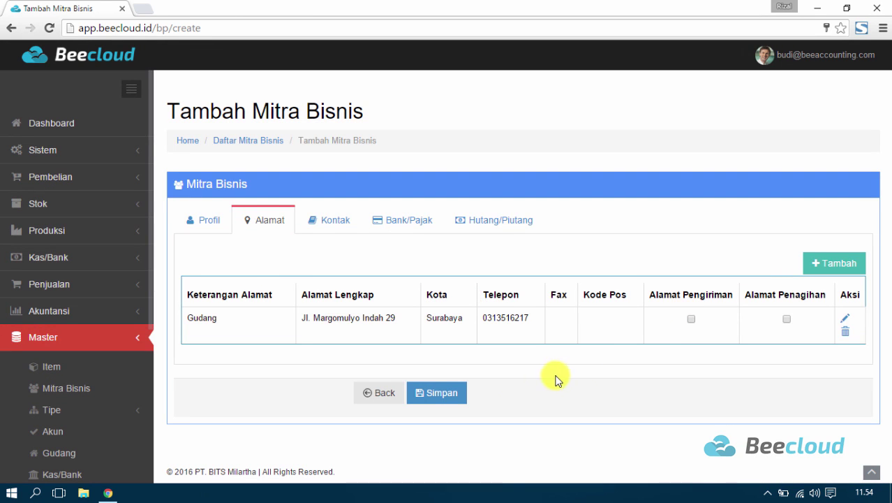
- Return to the partner's profile, save the new business partner and acknowledge the saved message
left_click(201, 215)
scroll(454, 297, "down", 2)
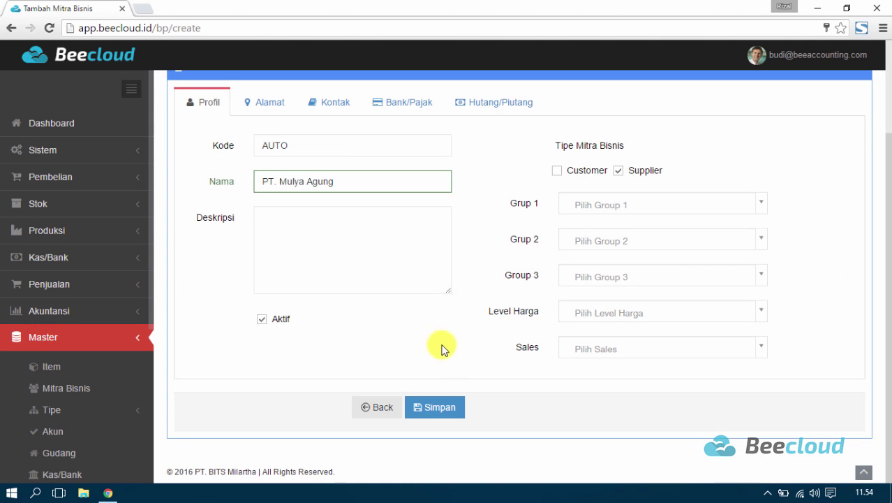
left_click(438, 410)
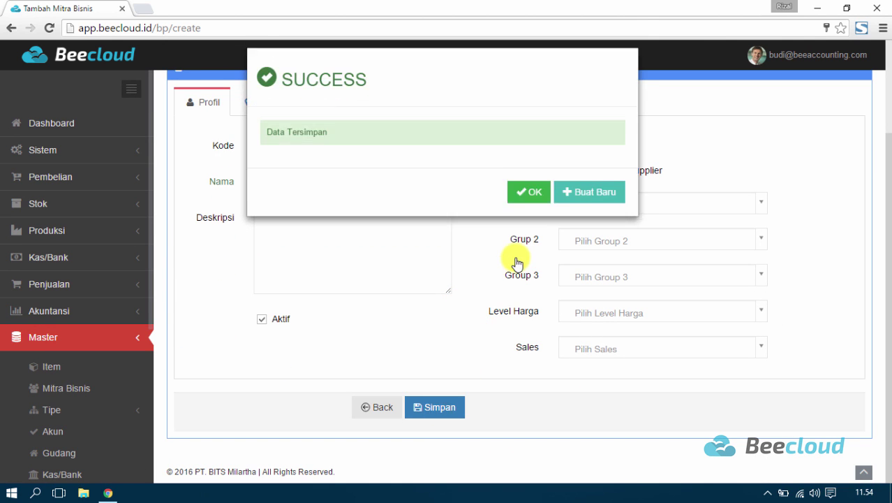
left_click(525, 209)
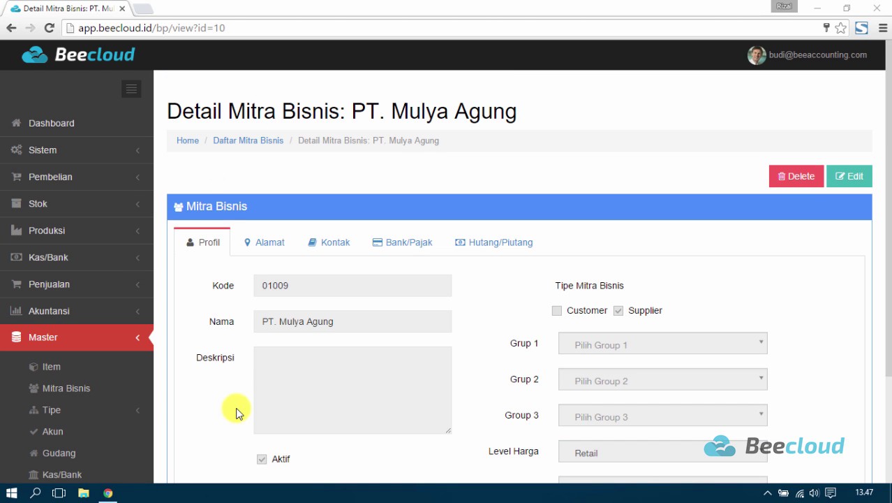
- Start a new purchase order (Order Pembelian) in the purchasing module
left_click(104, 178)
scroll(106, 187, "down", 1)
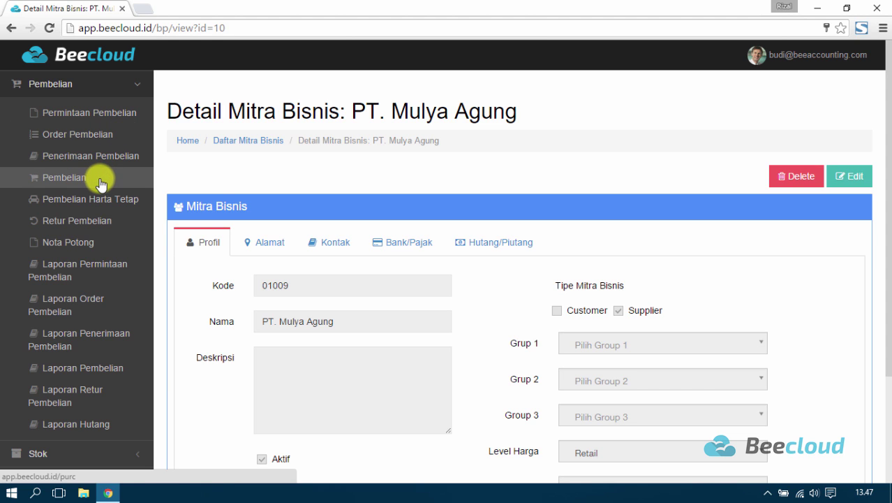
left_click(108, 137)
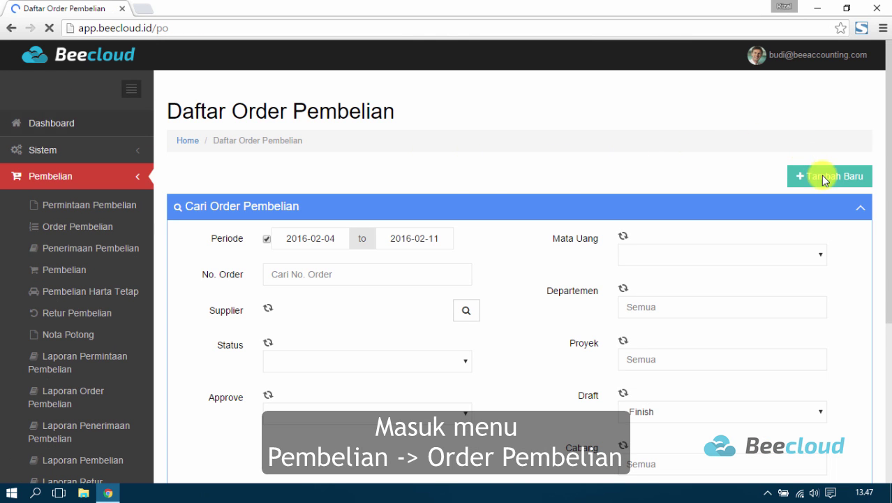
left_click(824, 176)
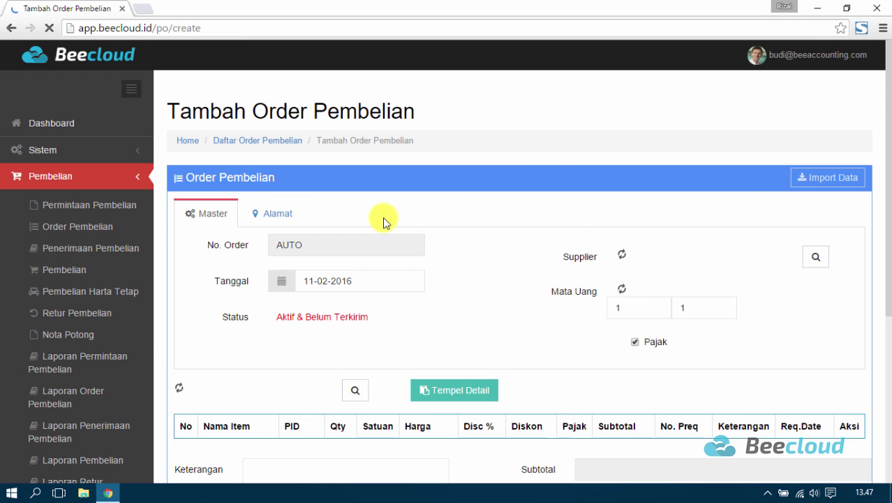
- Choose PT. Mulya Agung from the partner list as the order's supplier and enable tax (Pajak) for the order
left_click(817, 257)
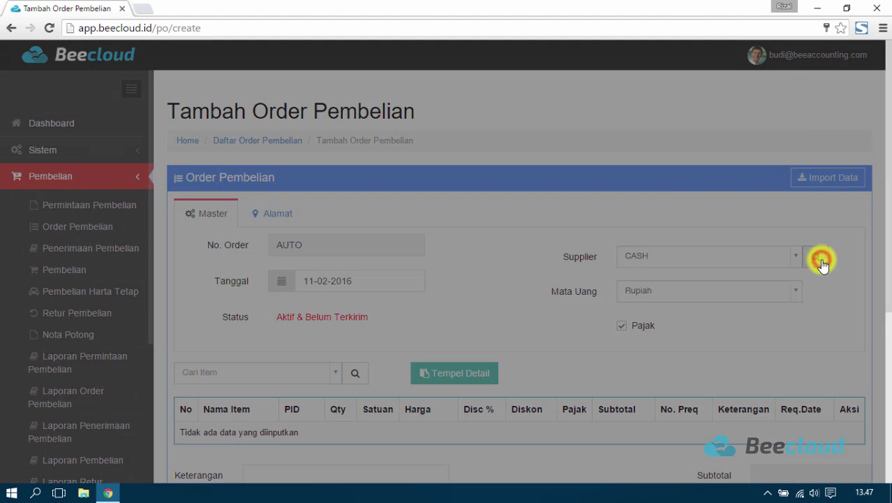
scroll(610, 307, "down", 1)
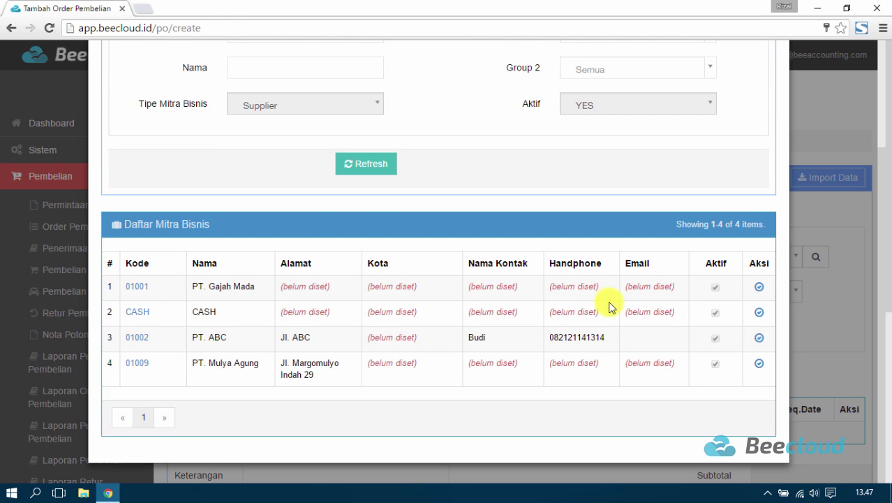
left_click(759, 364)
scroll(434, 301, "down", 2)
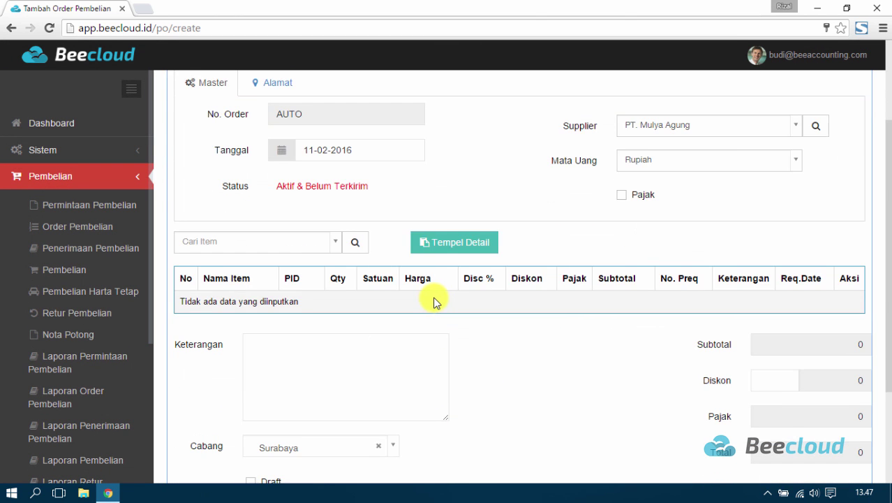
scroll(489, 286, "up", 1)
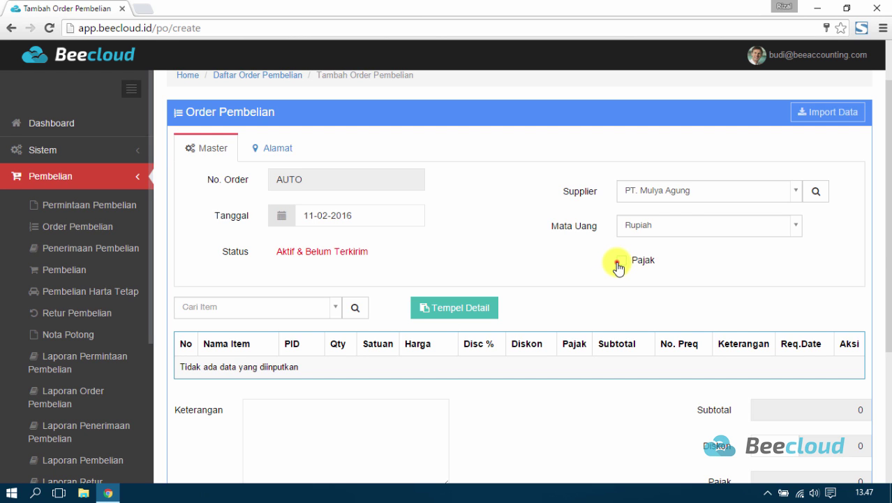
left_click(618, 264)
- Search the items for "pepso" and add Pepsodent Herbal 190g to the order
left_click(309, 305)
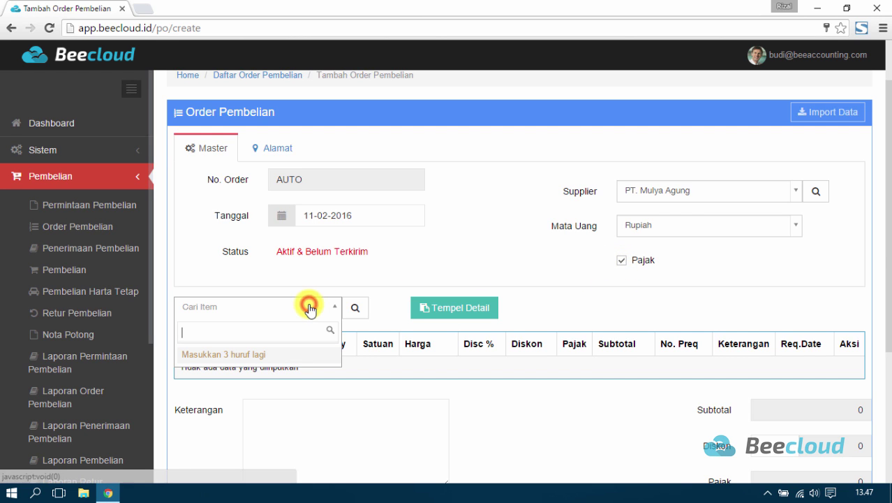
type("popsed")
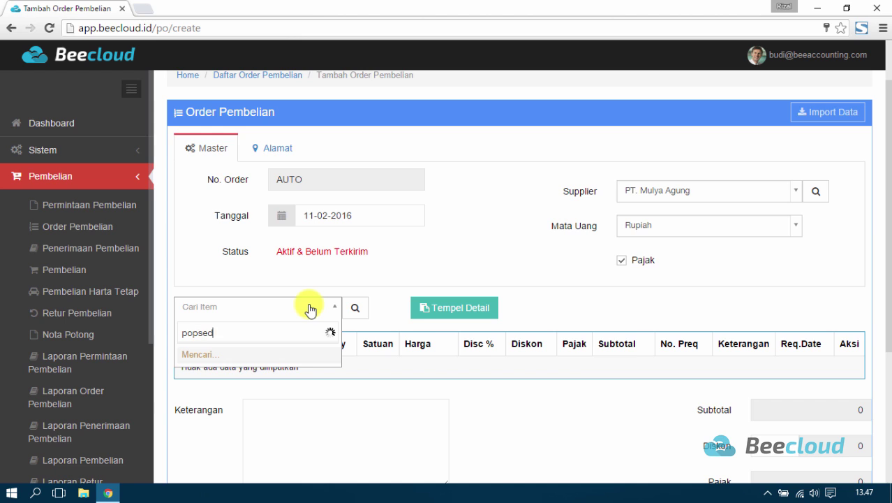
type("o")
key("BackSpace")
key("BackSpace")
key("BackSpace")
key("BackSpace")
key("BackSpace")
type("pso")
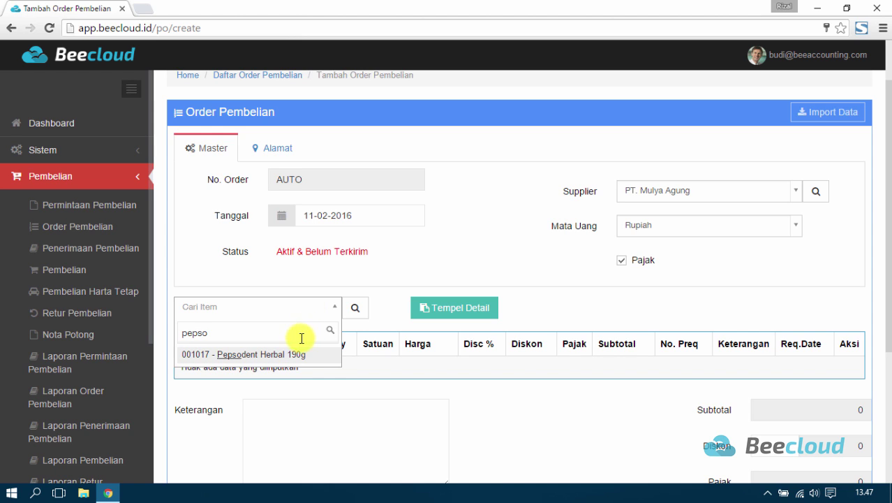
left_click(289, 353)
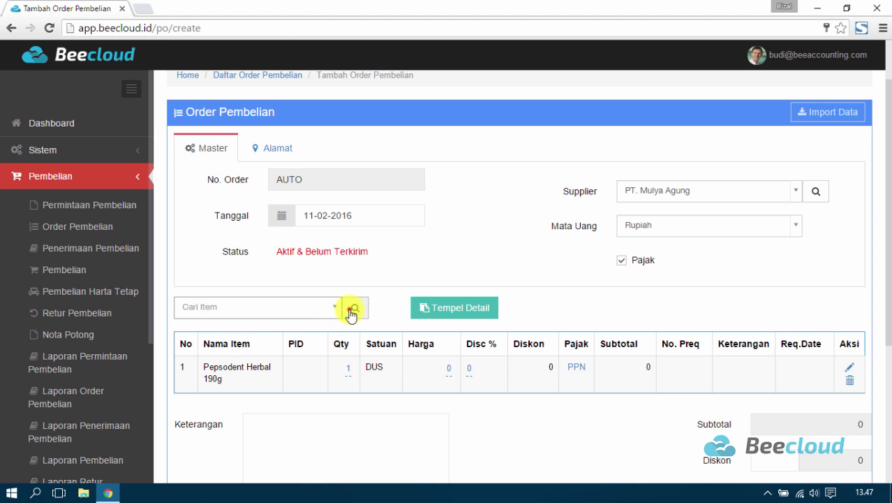
- Add Roti Isi Gandum to the order from the full item list
left_click(351, 309)
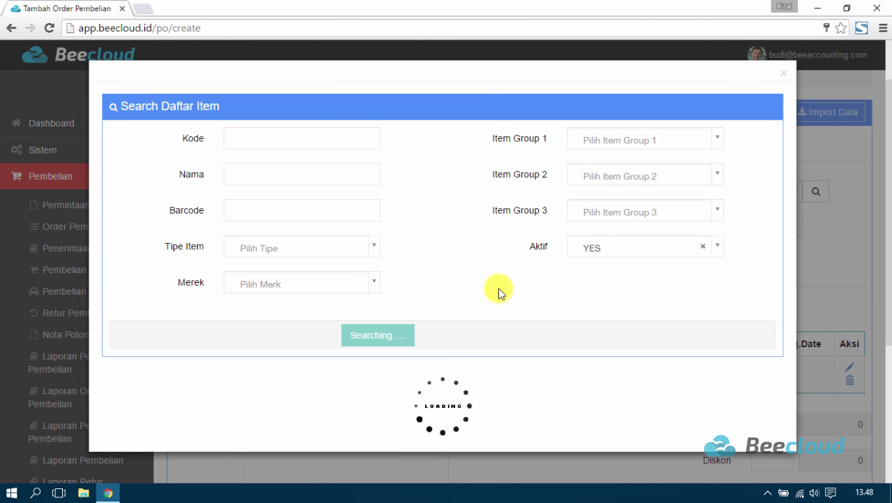
scroll(499, 291, "down", 3)
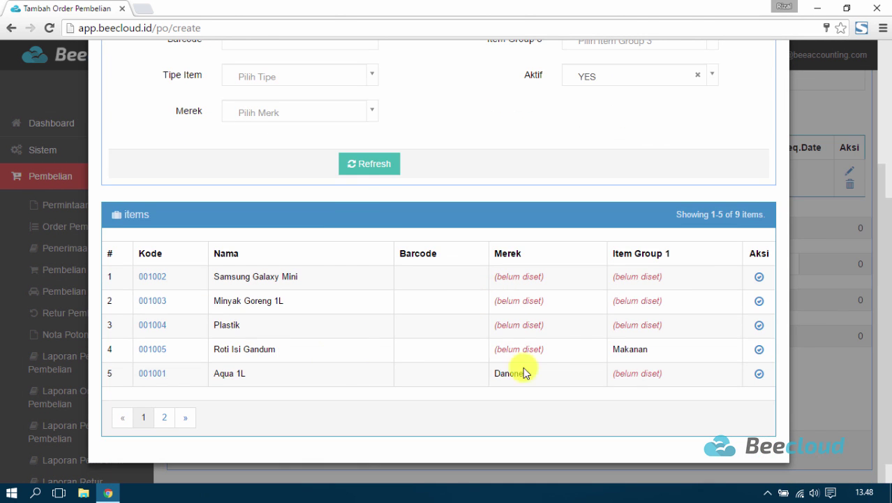
left_click(758, 351)
- Set the quantity of both order items to 10 and the price of Pepsodent Herbal 190g to 30000
scroll(449, 342, "up", 3)
scroll(418, 355, "down", 1)
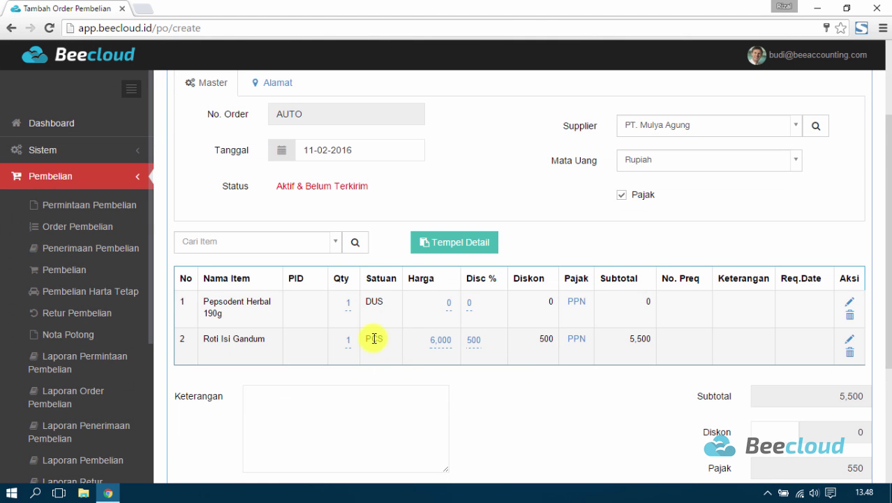
left_click(349, 310)
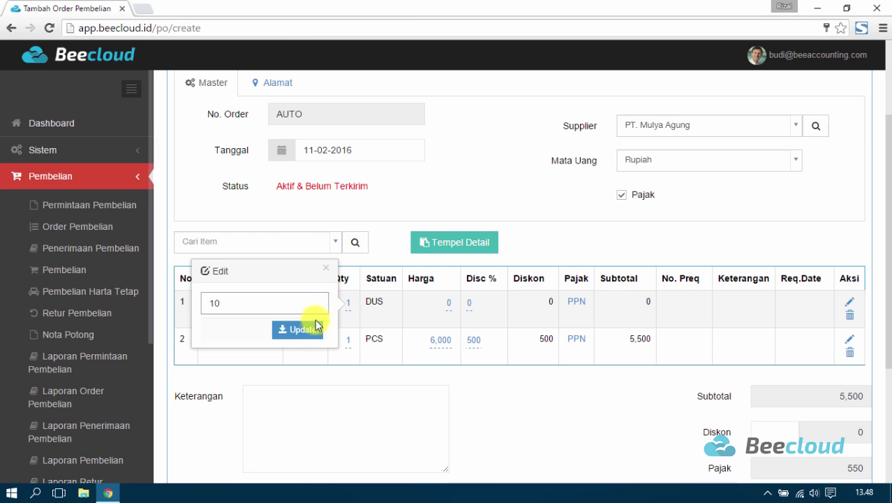
left_click(303, 329)
left_click(348, 344)
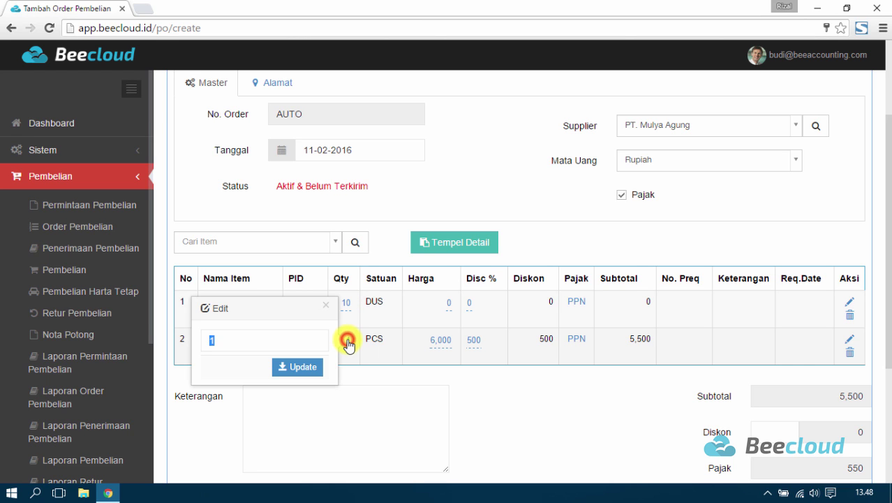
type("10")
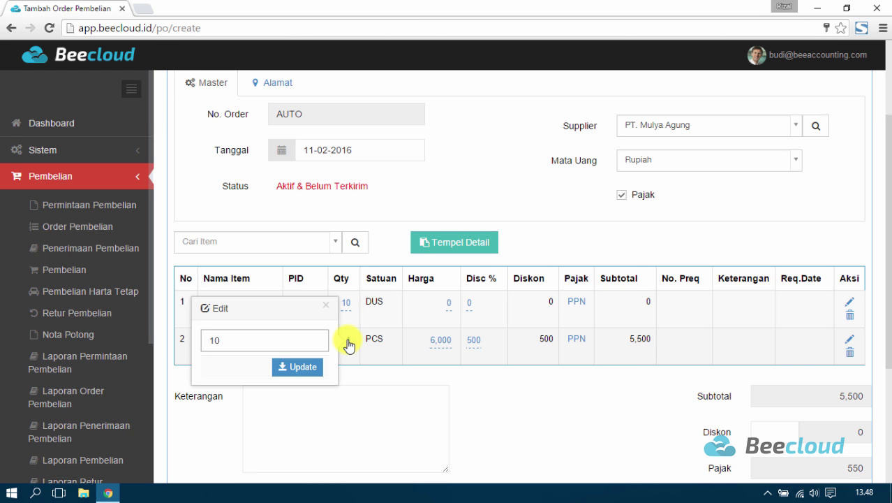
left_click(299, 368)
left_click(448, 305)
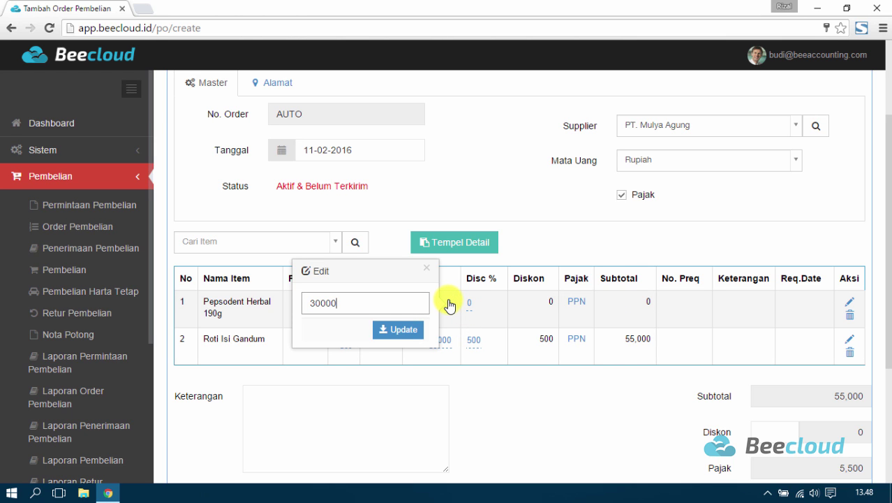
left_click(403, 330)
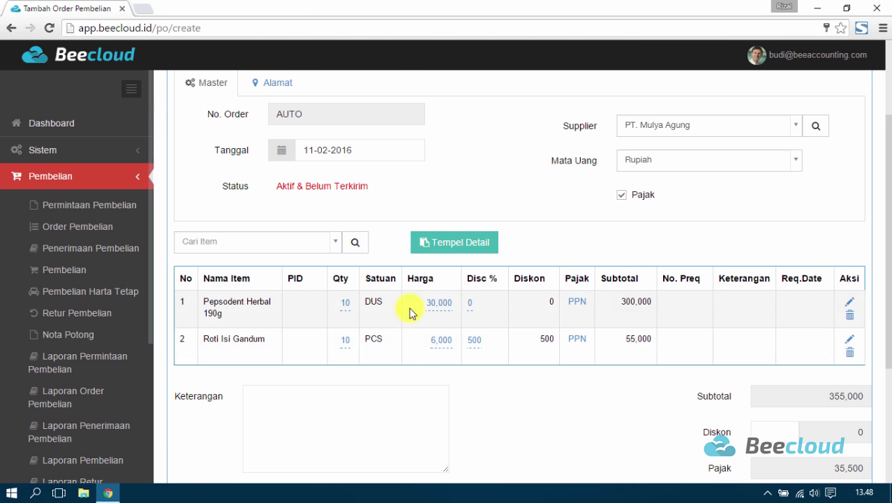
- Save the purchase order and acknowledge the saved message
scroll(633, 382, "down", 3)
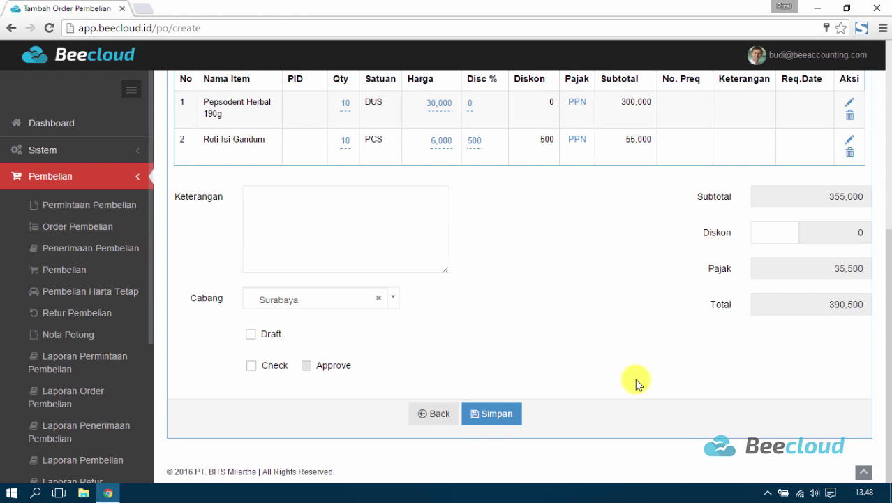
left_click(501, 414)
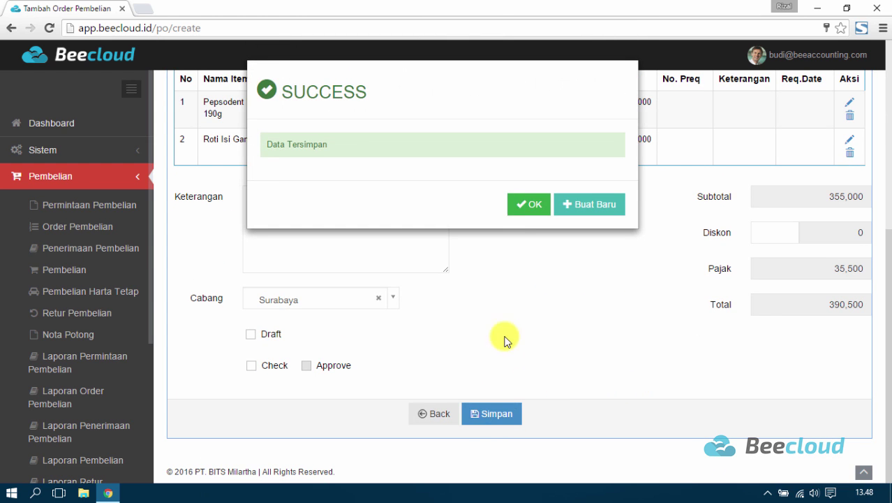
left_click(522, 215)
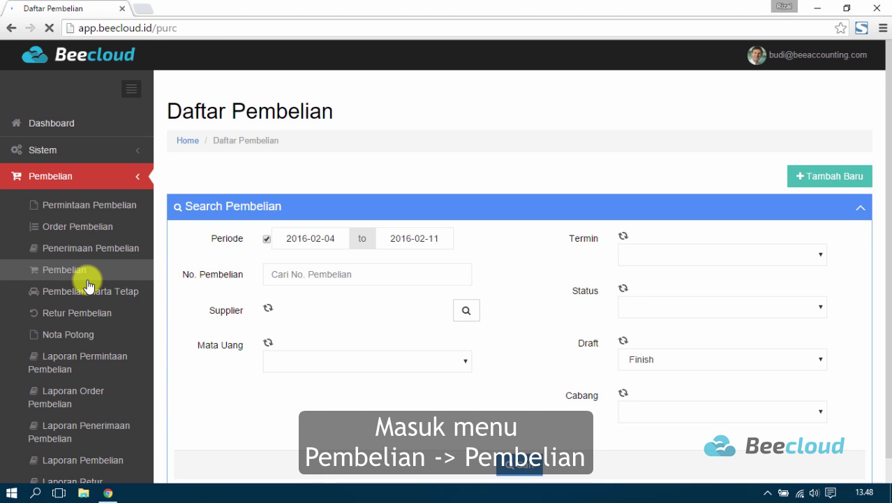
- Start a new purchase (Pembelian) and choose PT. Mulya Agung as its supplier
left_click(851, 179)
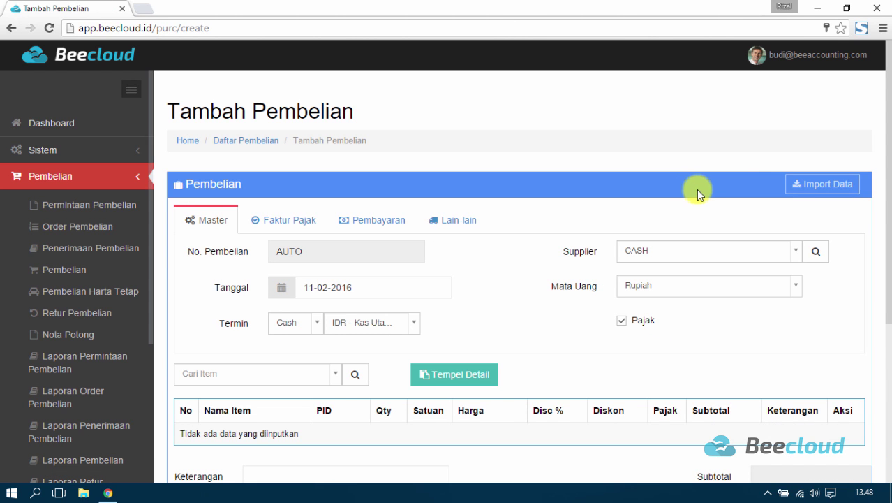
left_click(814, 250)
scroll(433, 308, "down", 2)
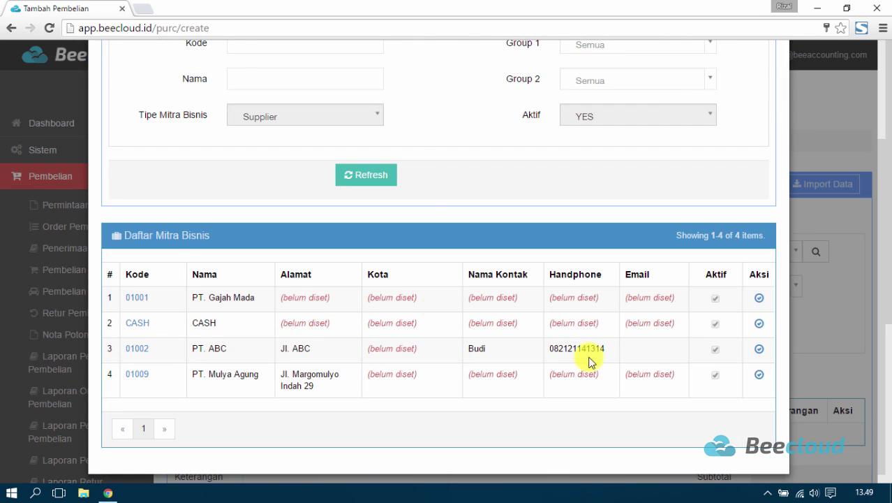
left_click(760, 374)
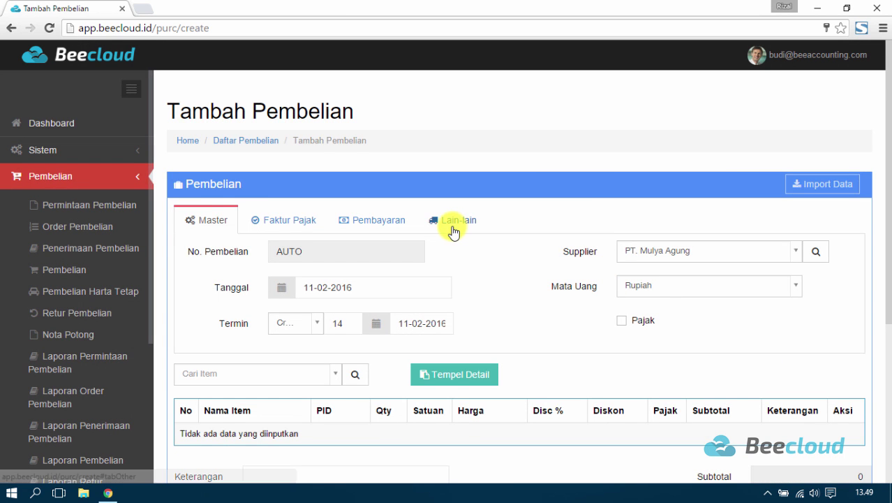
- Import the PT. Mulya Agung purchase order dated 11-02-2016 into the purchase
left_click(853, 195)
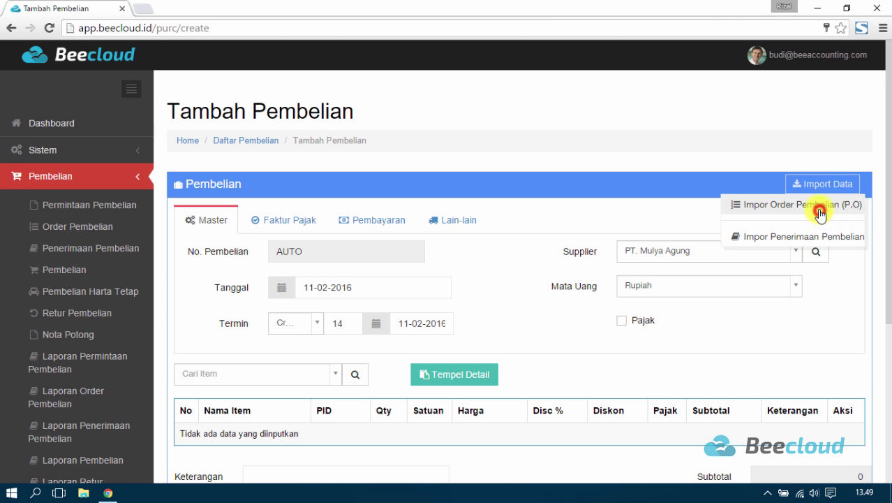
left_click(822, 214)
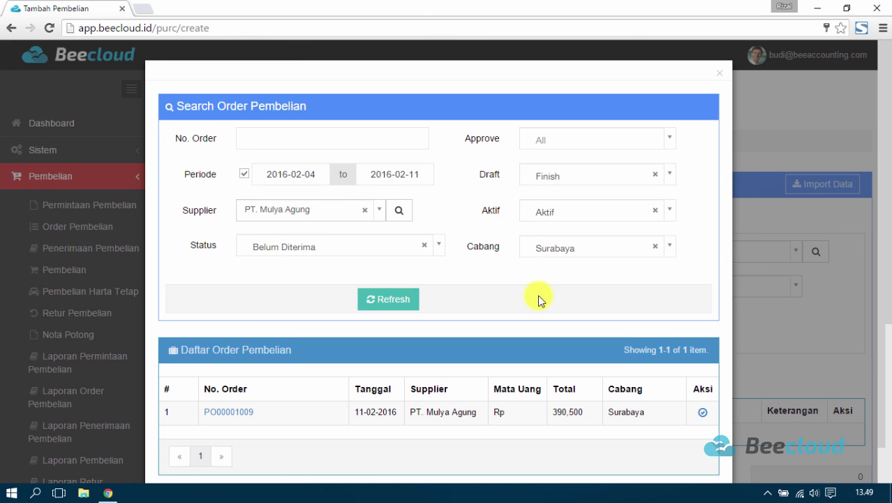
left_click(703, 416)
scroll(534, 259, "down", 2)
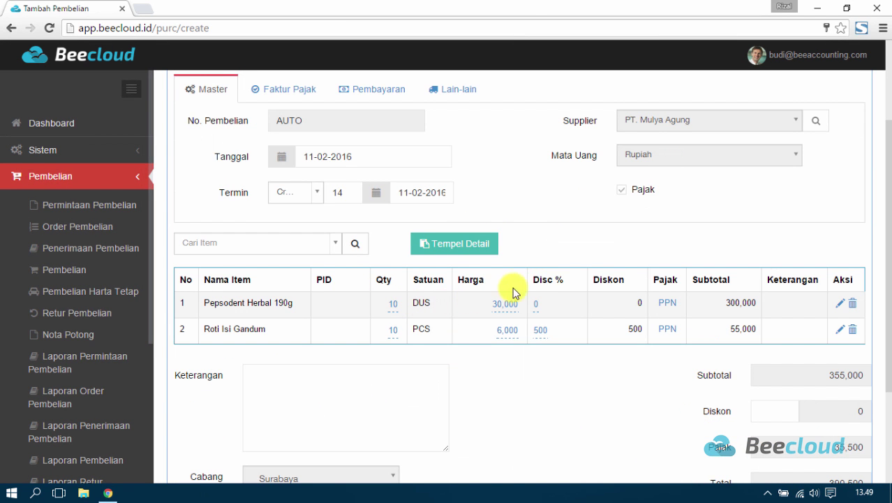
- Check the payment term choices (Termin), save the purchase and acknowledge the saved message
scroll(566, 328, "up", 2)
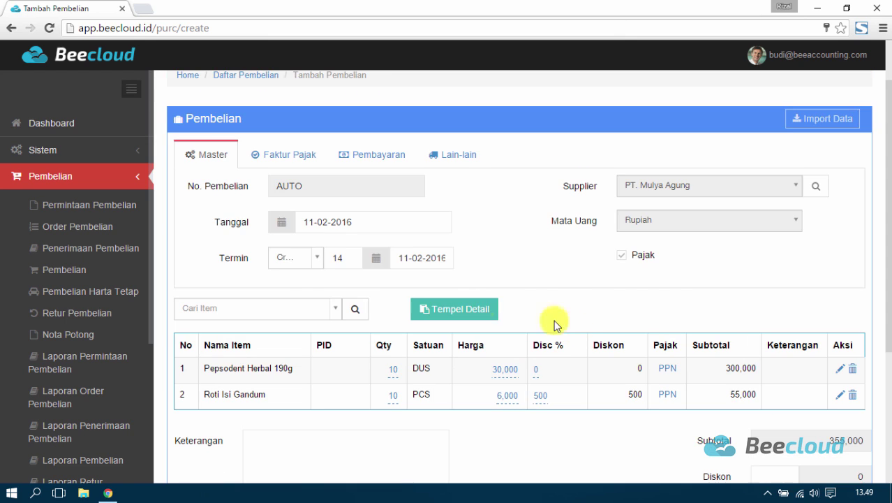
left_click(318, 260)
left_click(318, 260)
scroll(488, 259, "down", 3)
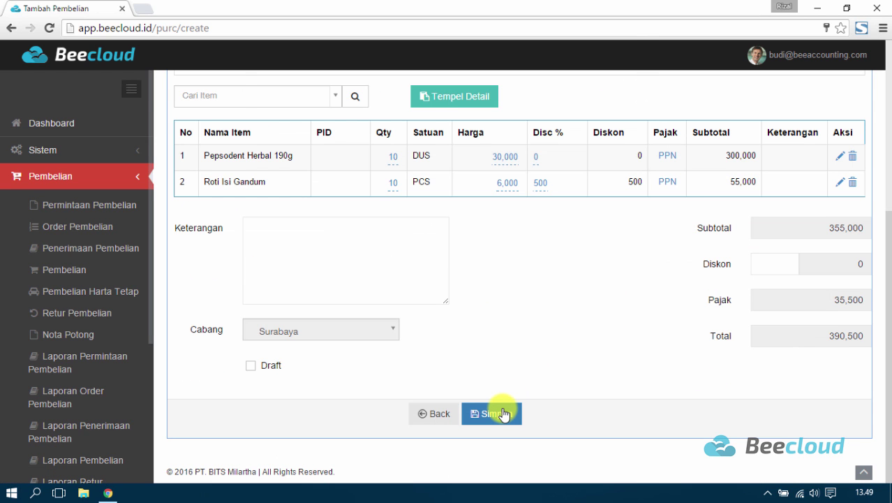
left_click(504, 415)
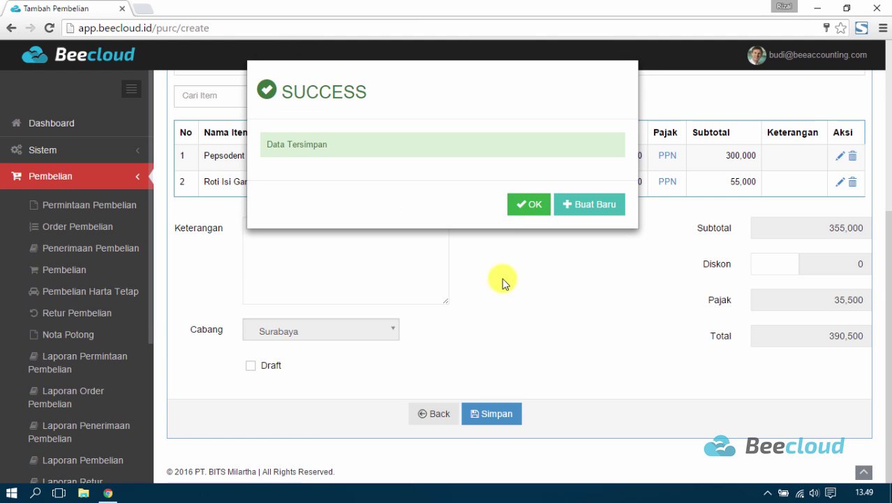
left_click(517, 204)
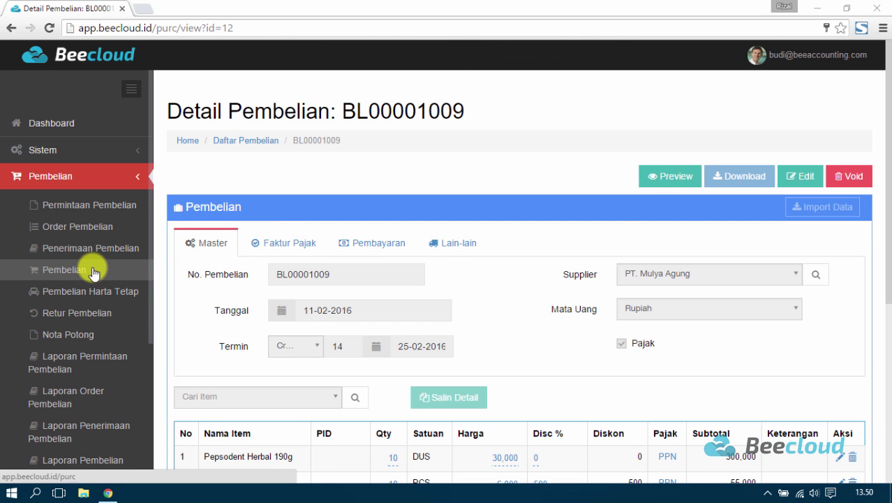
- Open the stock overview (Lihat Stok) in the stock module
scroll(98, 277, "down", 2)
scroll(98, 277, "down", 3)
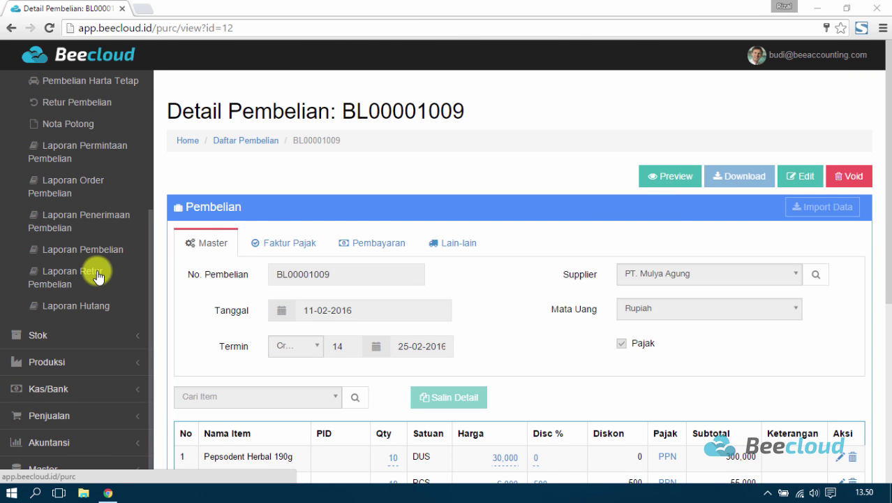
left_click(134, 336)
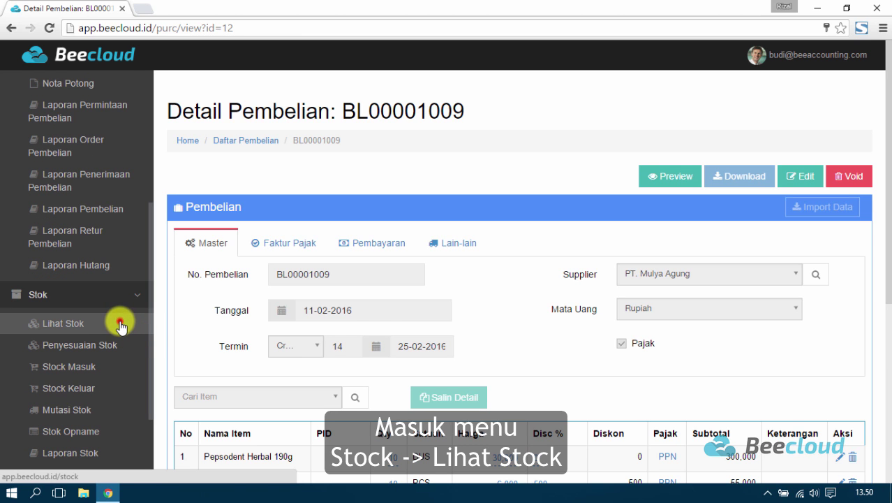
left_click(119, 321)
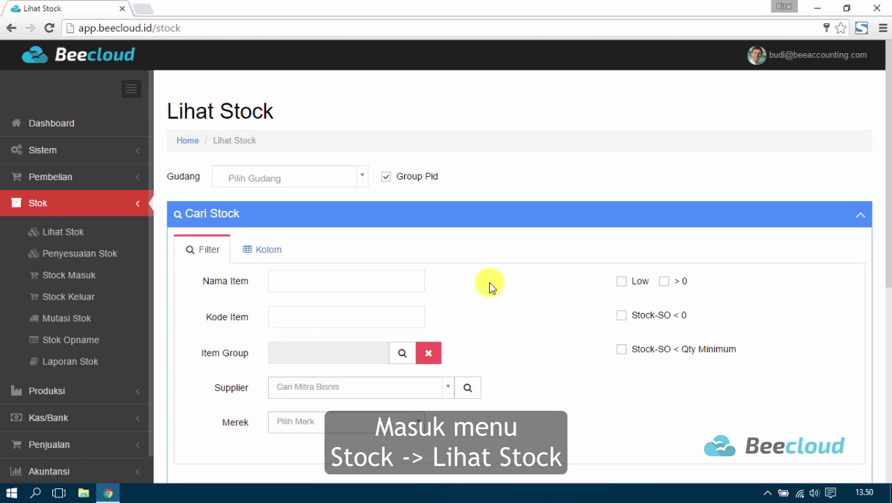
- Examine the stock list for the quantities of the listed items, including Pepsodent Herbal 190g
scroll(489, 284, "down", 4)
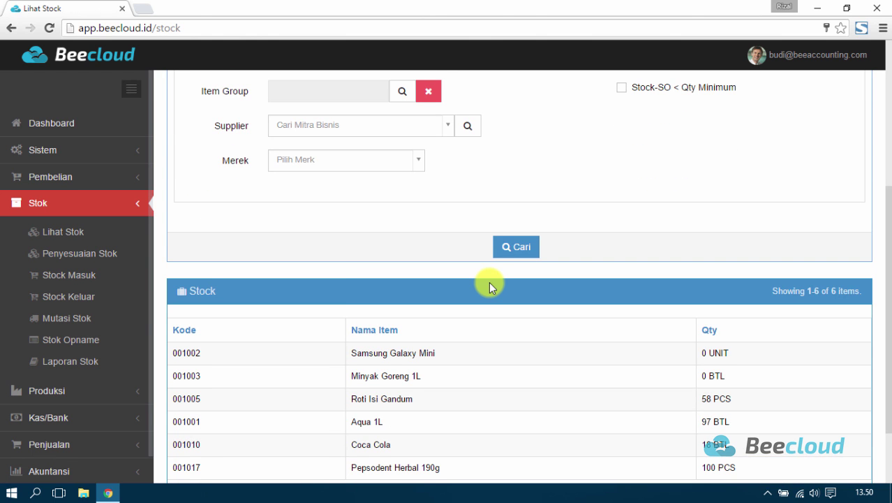
scroll(489, 286, "down", 1)
scroll(488, 288, "up", 5)
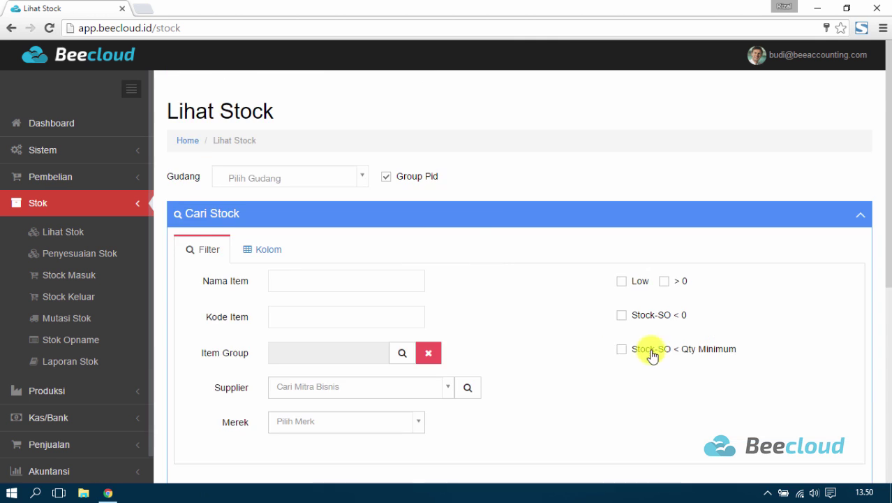
scroll(649, 352, "down", 5)
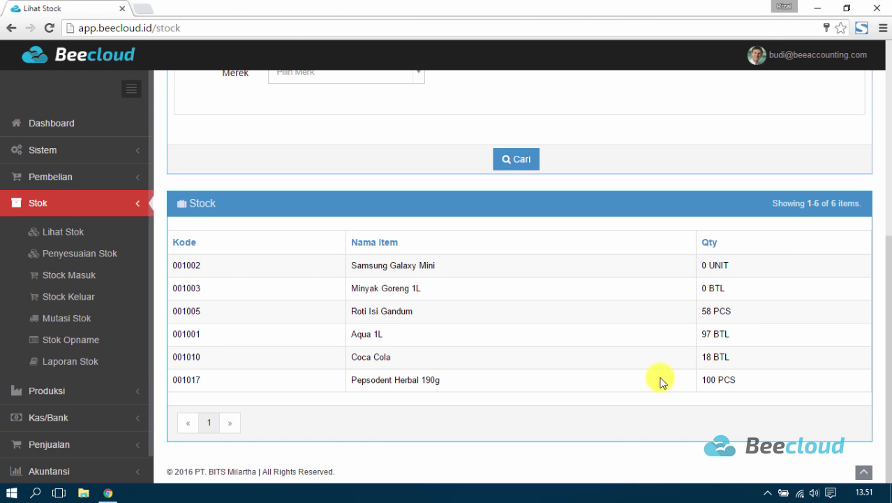
- Start a new sales order (Order Penjualan) in the sales module
scroll(130, 287, "down", 1)
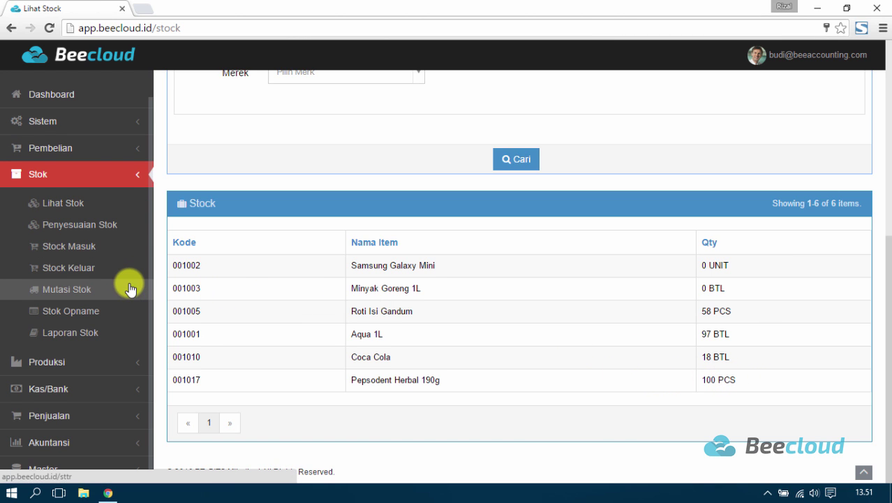
left_click(103, 416)
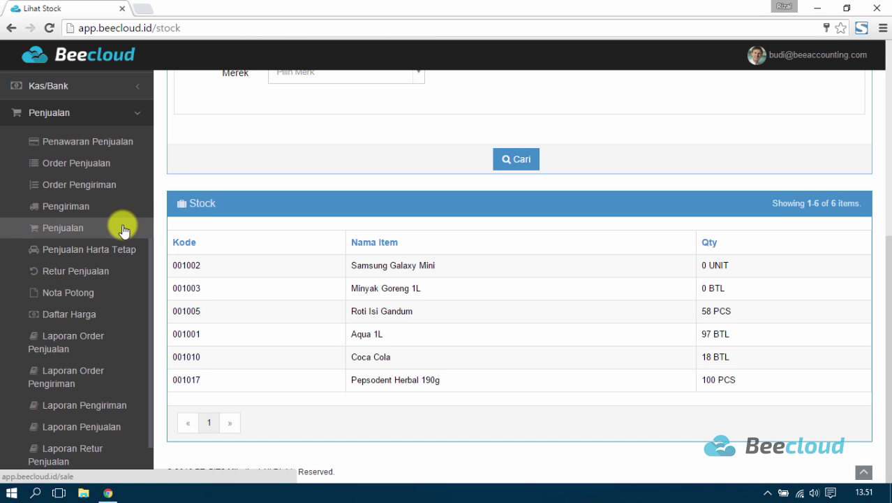
left_click(127, 169)
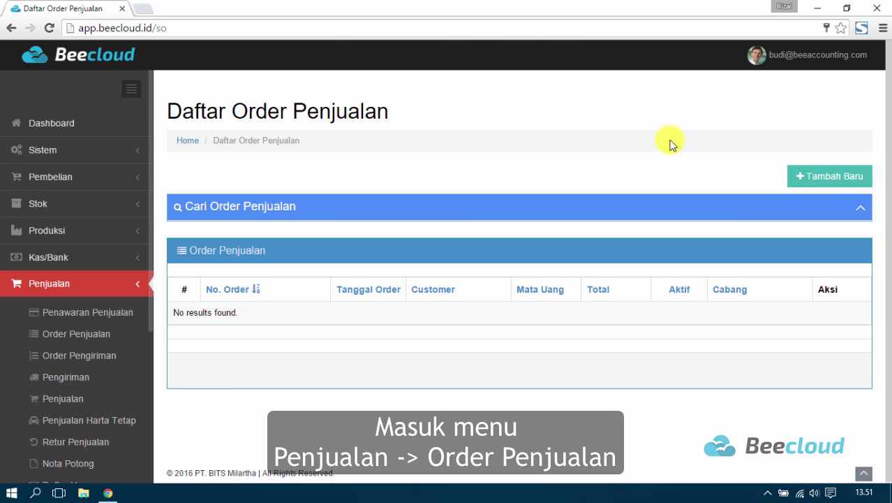
left_click(833, 175)
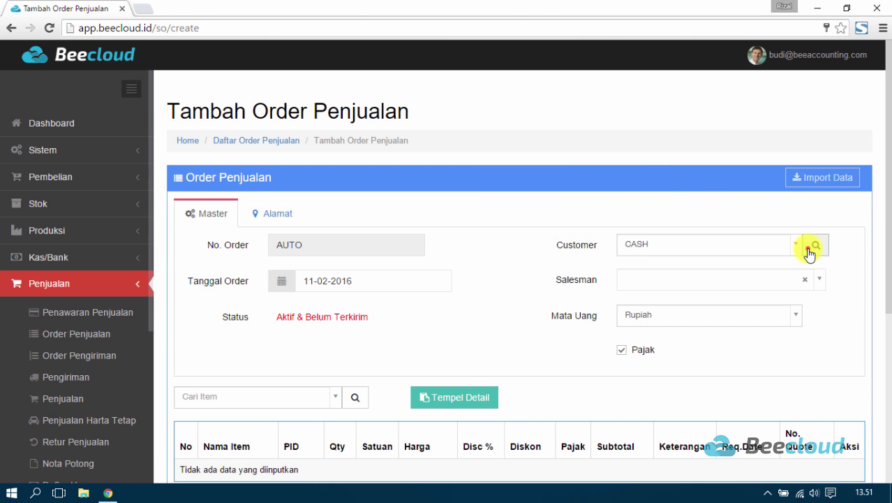
- Choose the first listed business partner as the sales order's customer and accept the partner's default salesperson
left_click(809, 251)
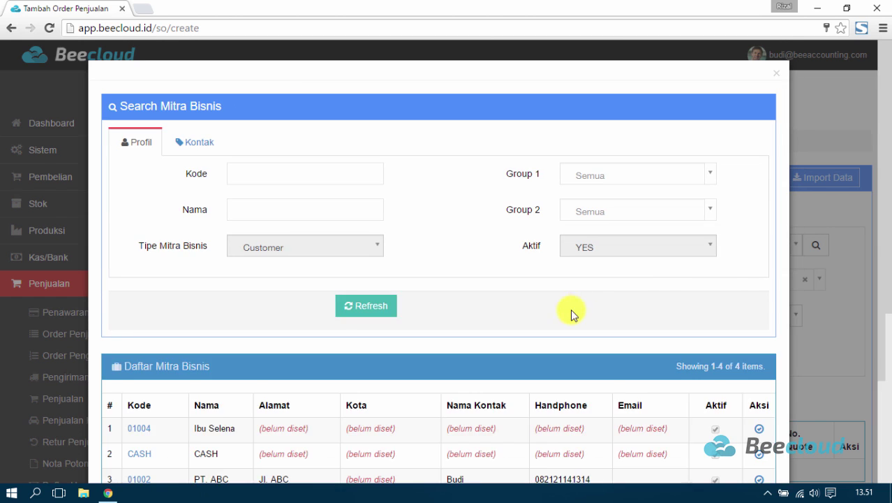
scroll(570, 309, "down", 2)
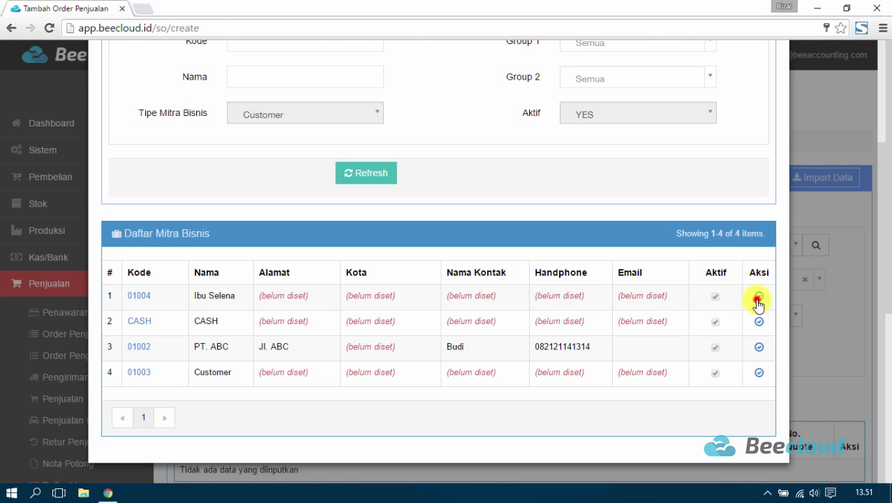
left_click(759, 300)
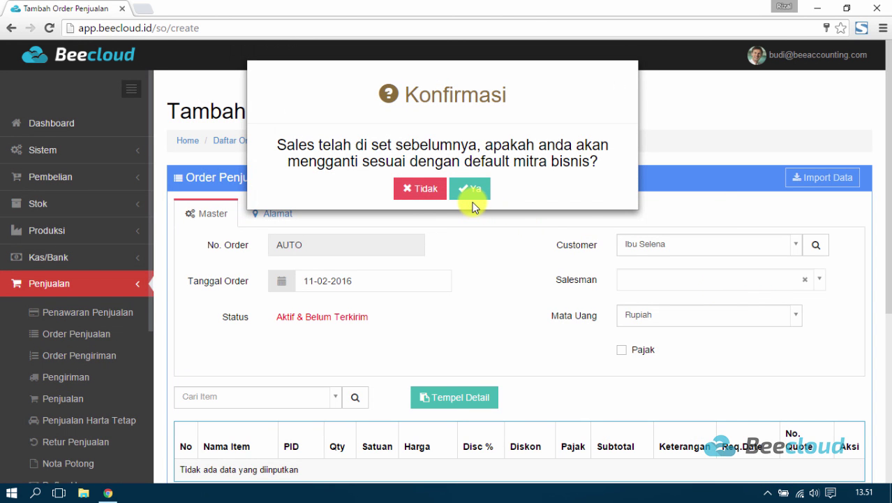
left_click(470, 192)
- Add the item Pepsodent Herbal 190g to the sales order and set its quantity to 5
scroll(511, 299, "down", 2)
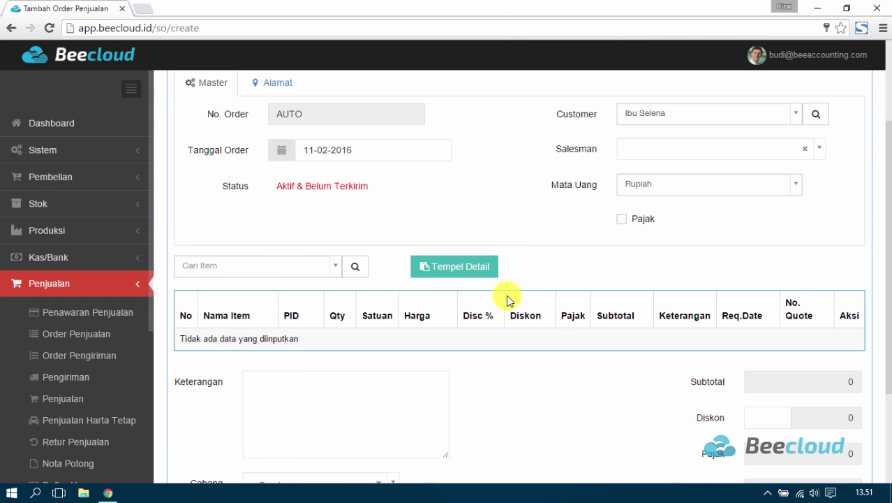
left_click(277, 273)
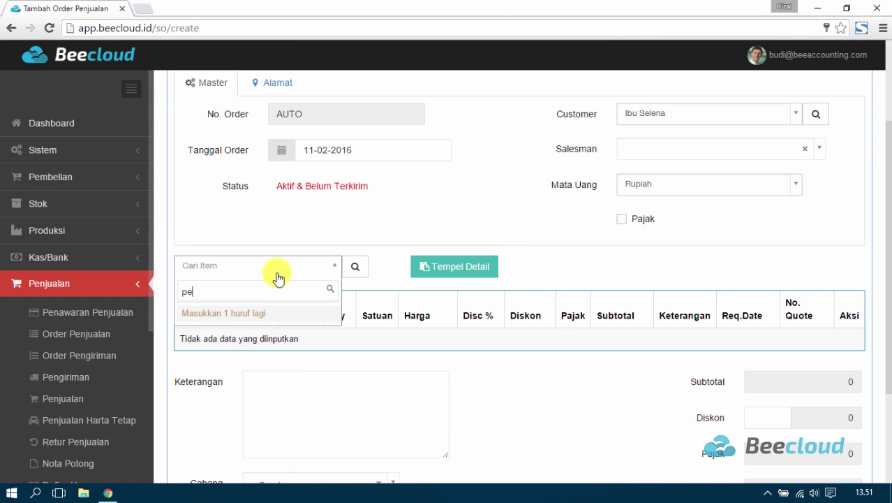
type("pepsode")
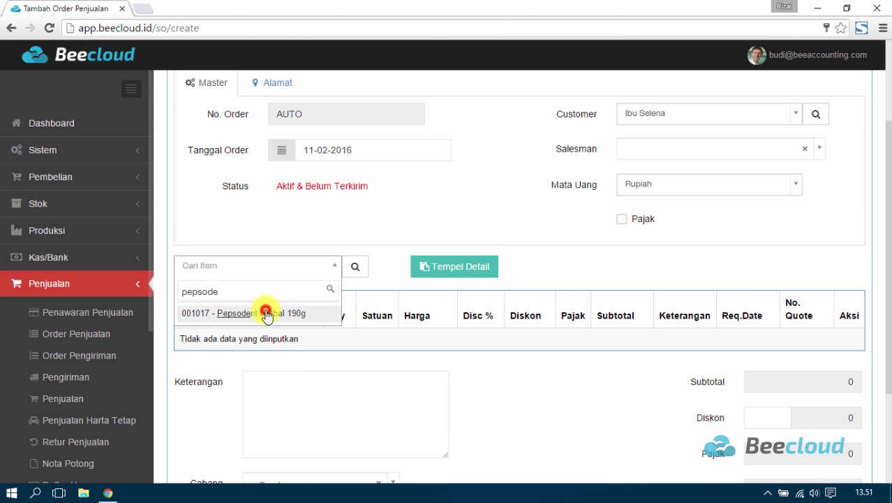
left_click(263, 312)
left_click(343, 342)
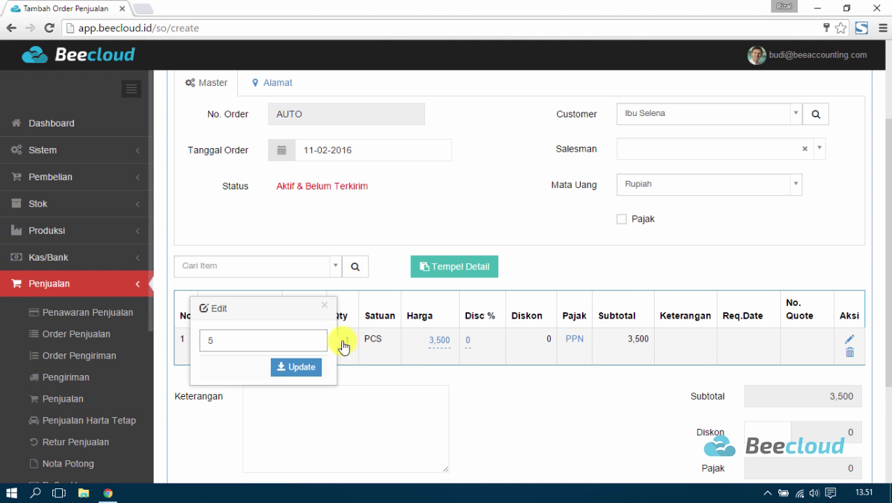
type("5")
left_click(308, 366)
- Enable tax (Pajak) on the sales order, save it and acknowledge the saved message
scroll(460, 345, "down", 1)
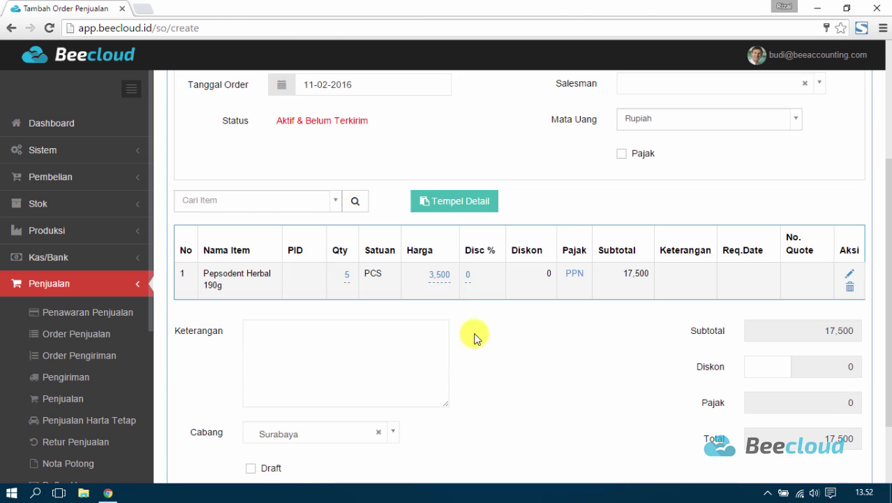
scroll(701, 332, "down", 2)
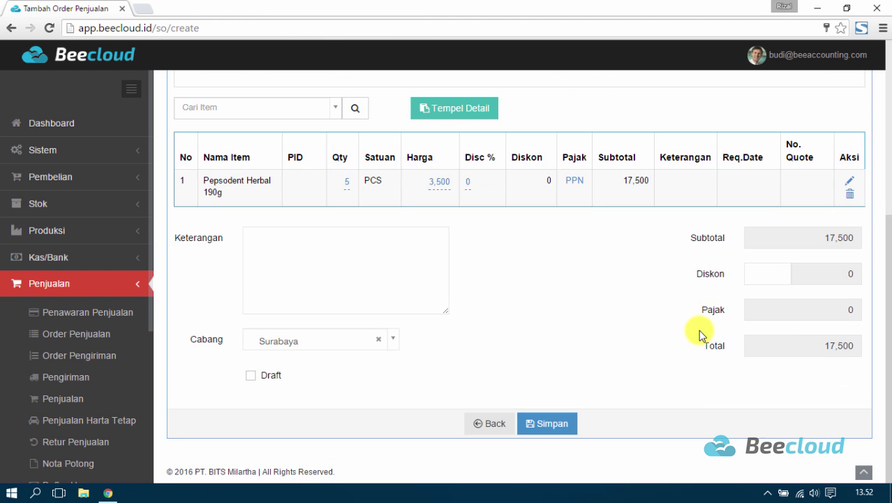
scroll(697, 330, "up", 5)
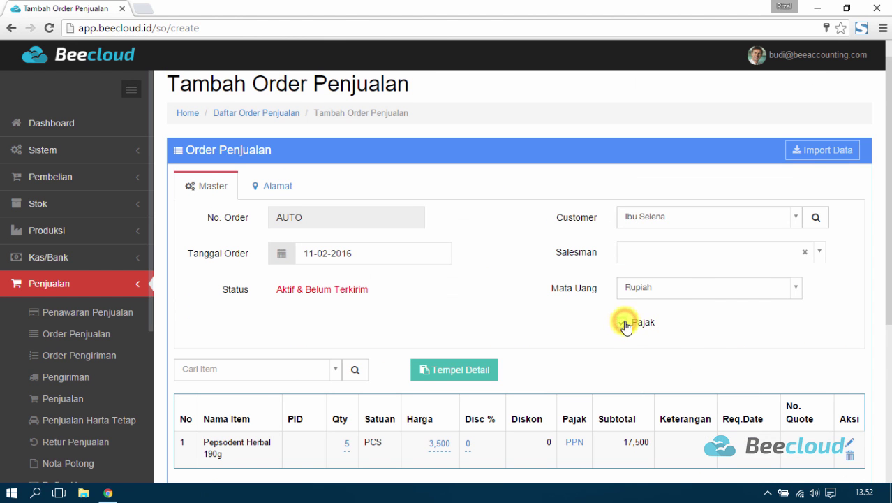
scroll(568, 332, "down", 4)
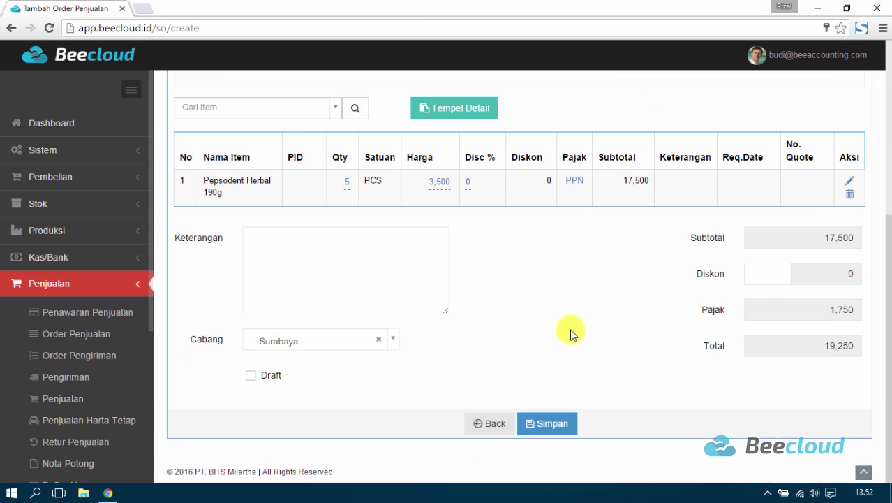
left_click(557, 423)
left_click(537, 217)
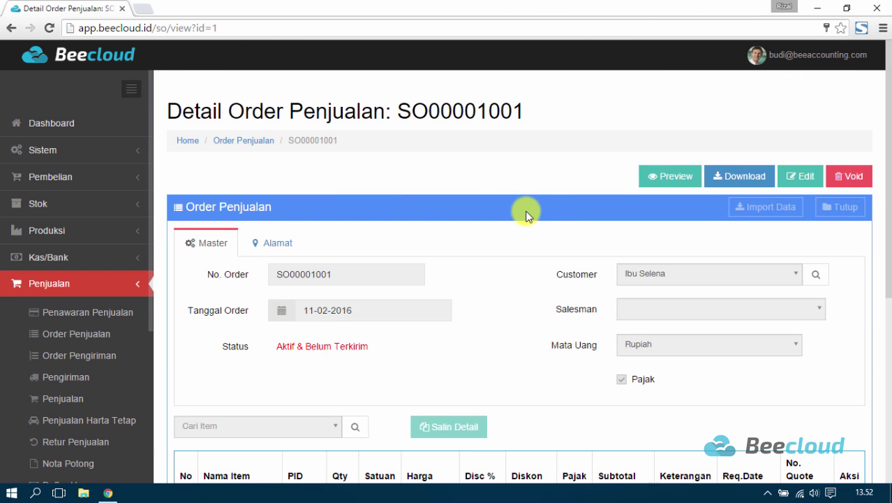
- Start a new sale (Penjualan) and choose the same customer as on the sales order
left_click(53, 402)
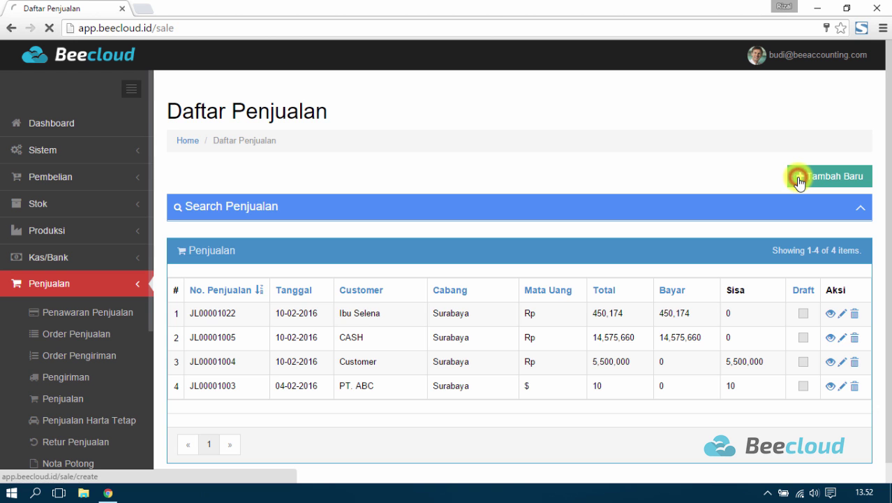
left_click(801, 180)
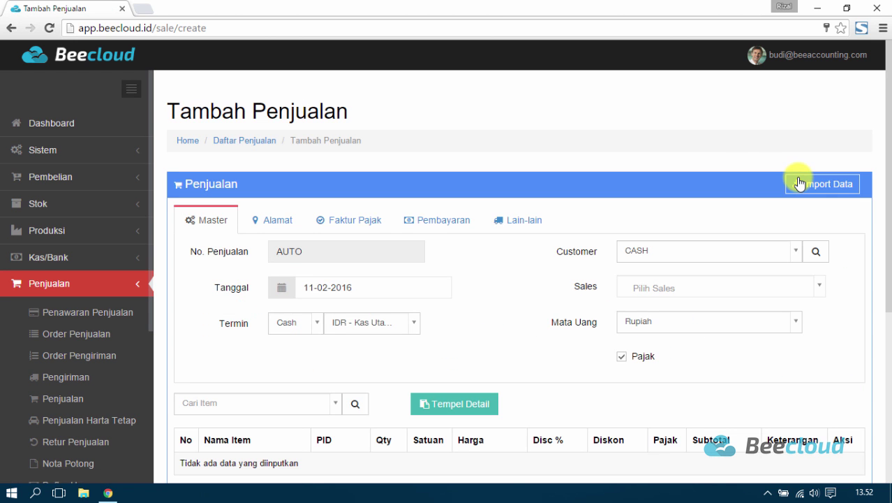
left_click(816, 253)
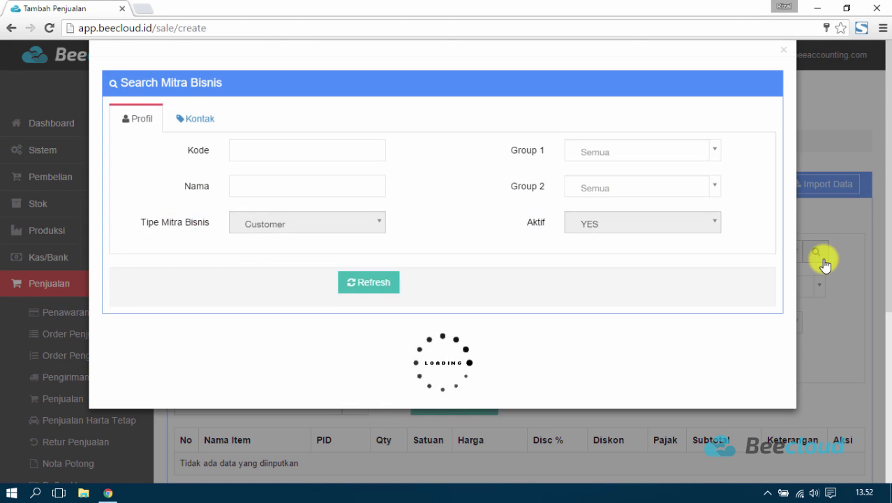
scroll(529, 301, "down", 1)
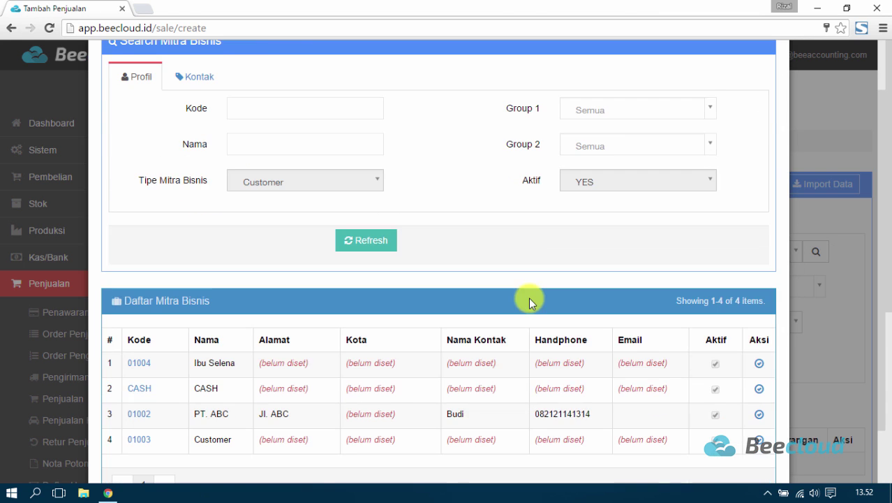
left_click(761, 368)
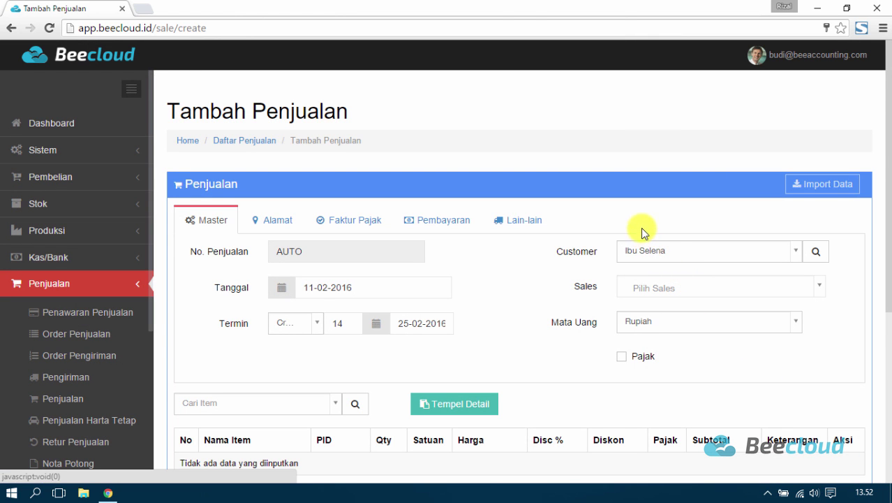
- Import the customer's sales order dated 11-02-2016 into the sale and review the imported details
left_click(820, 189)
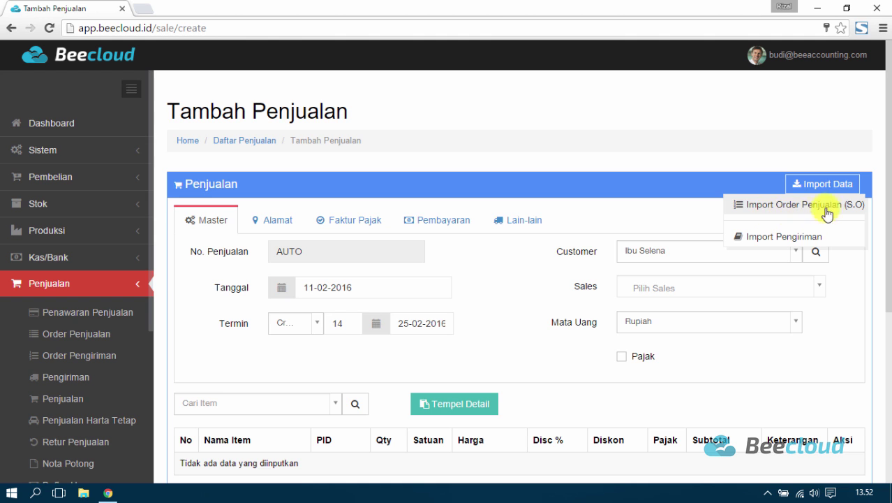
left_click(830, 212)
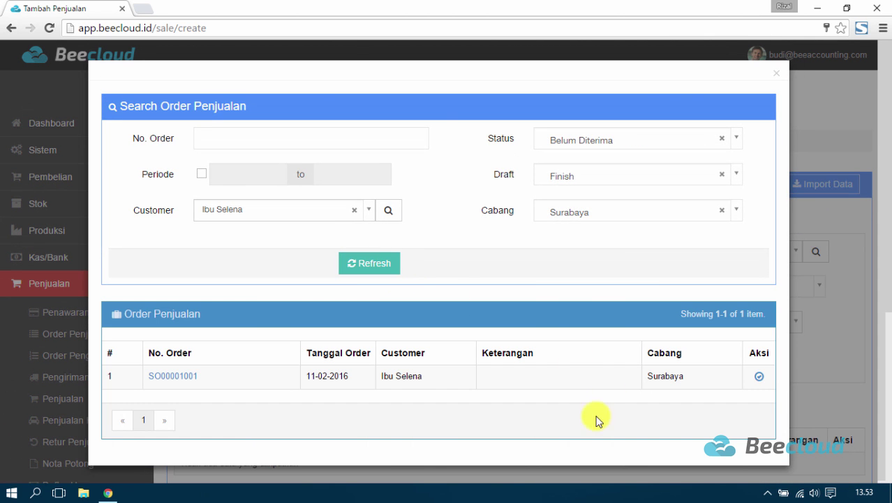
left_click(761, 377)
scroll(522, 334, "down", 2)
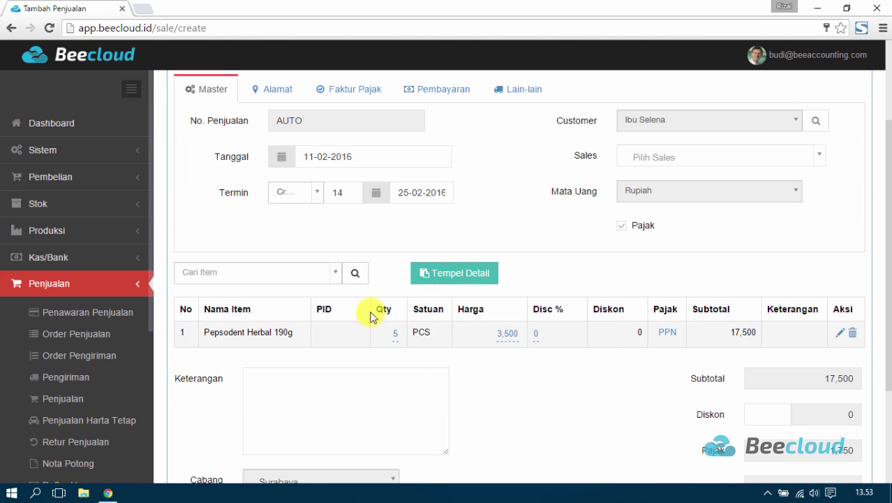
scroll(621, 341, "down", 3)
- Check the sale's payment term choices (Termin), save the sale and acknowledge the saved message
scroll(622, 342, "up", 4)
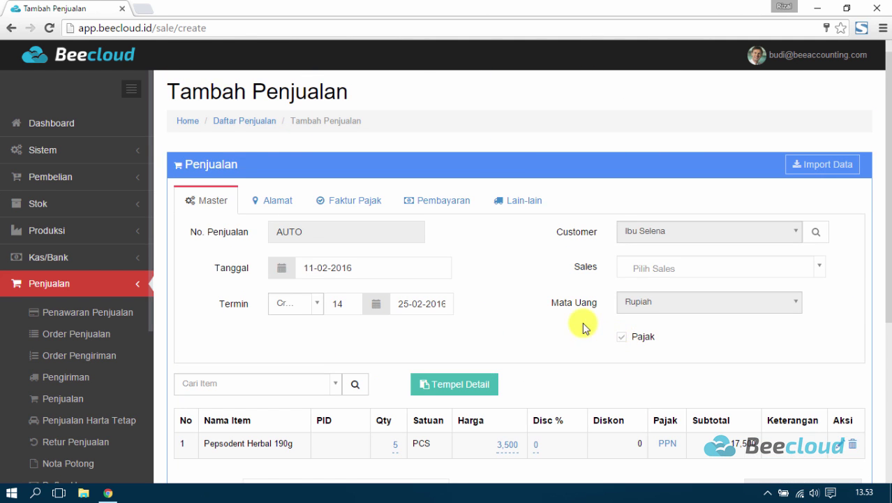
left_click(292, 311)
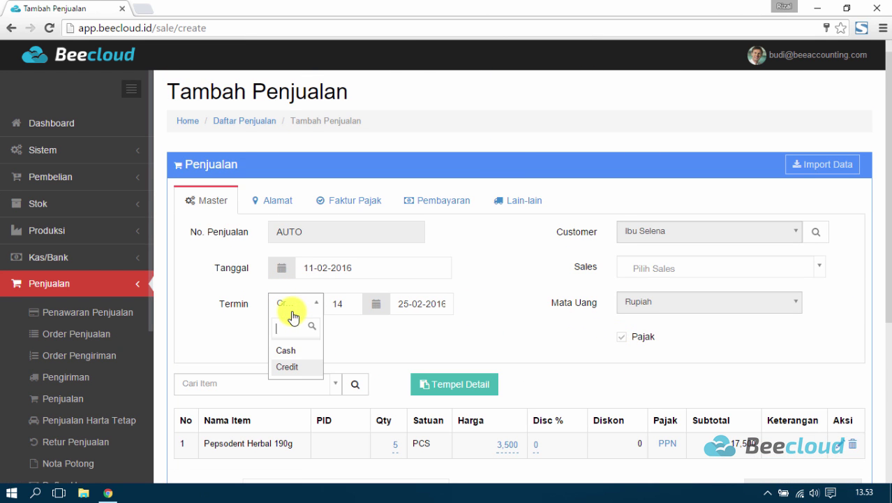
left_click(292, 311)
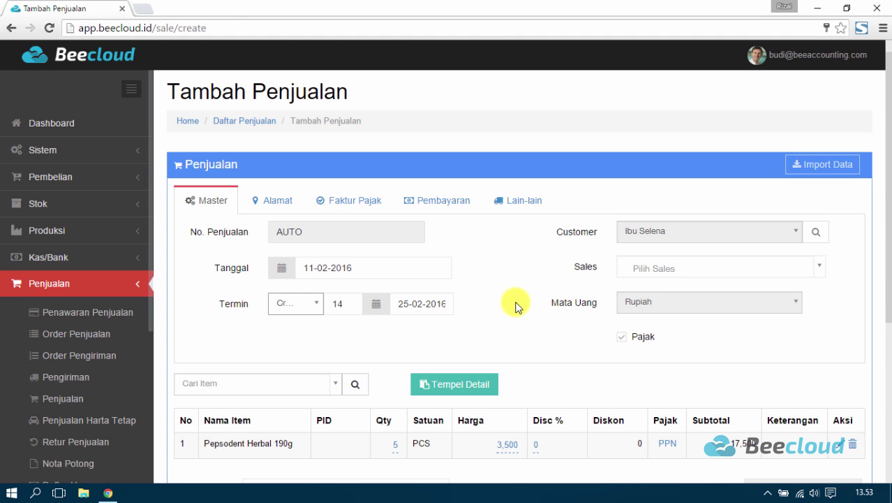
scroll(518, 307, "down", 3)
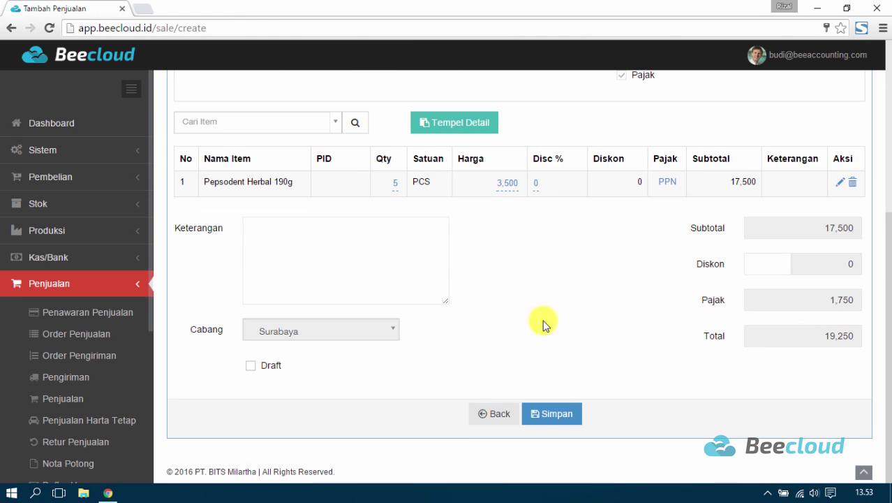
left_click(566, 415)
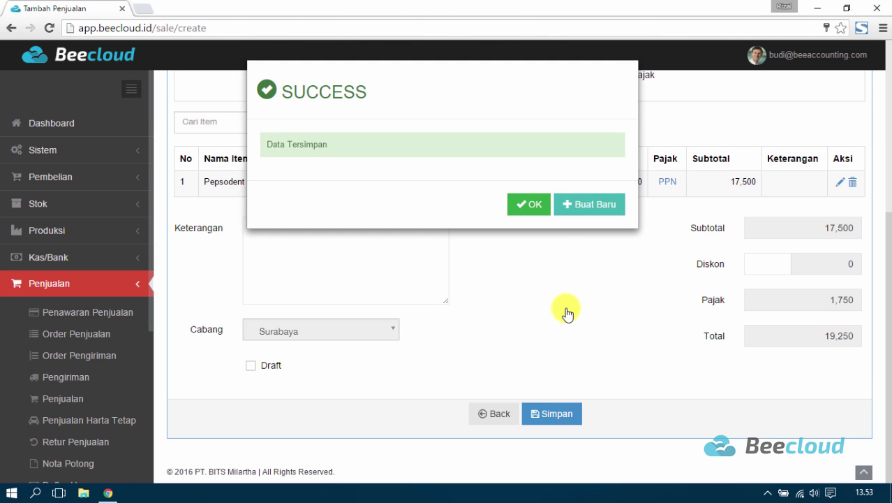
left_click(526, 204)
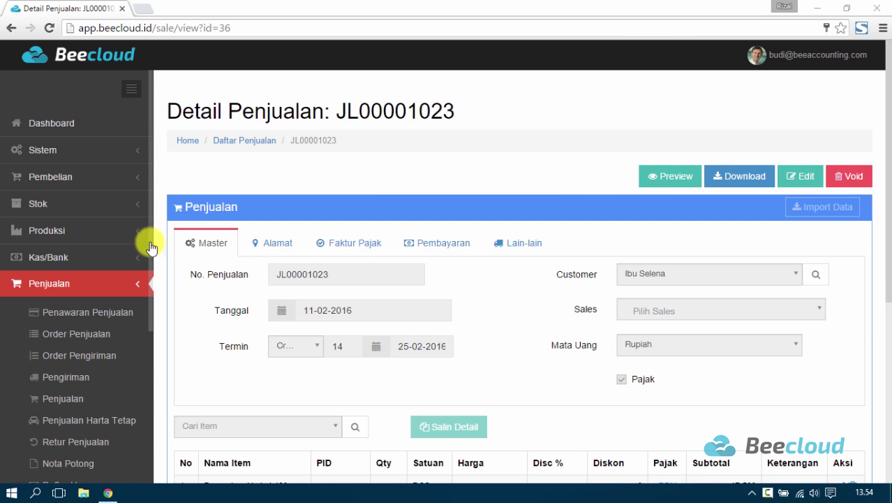
- Open the stock overview (Lihat Stok) from the saved sale
left_click(129, 203)
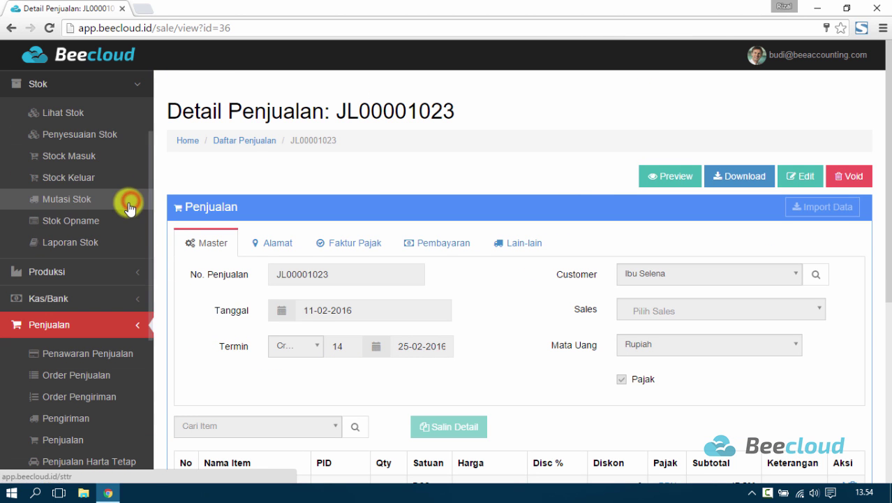
left_click(106, 111)
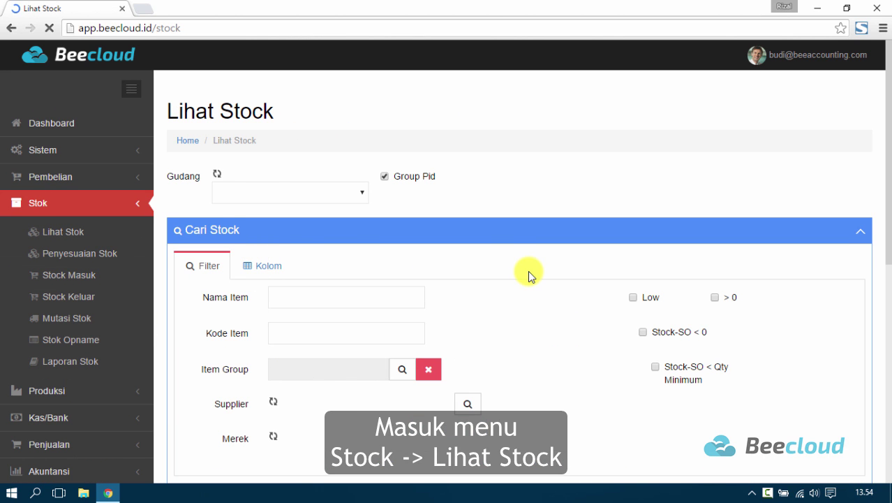
- Examine the stock list in Lihat Stock for the item quantities on hand after the sale
scroll(528, 273, "down", 5)
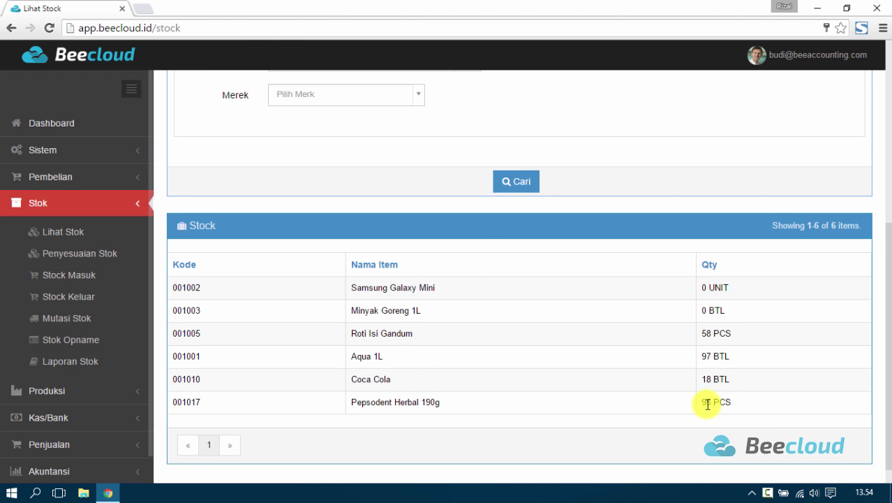
scroll(708, 403, "up", 4)
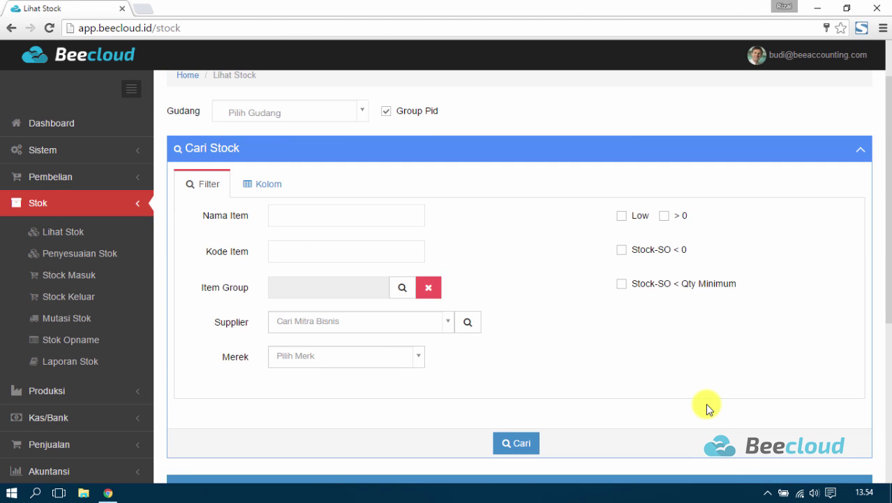
scroll(707, 403, "up", 1)
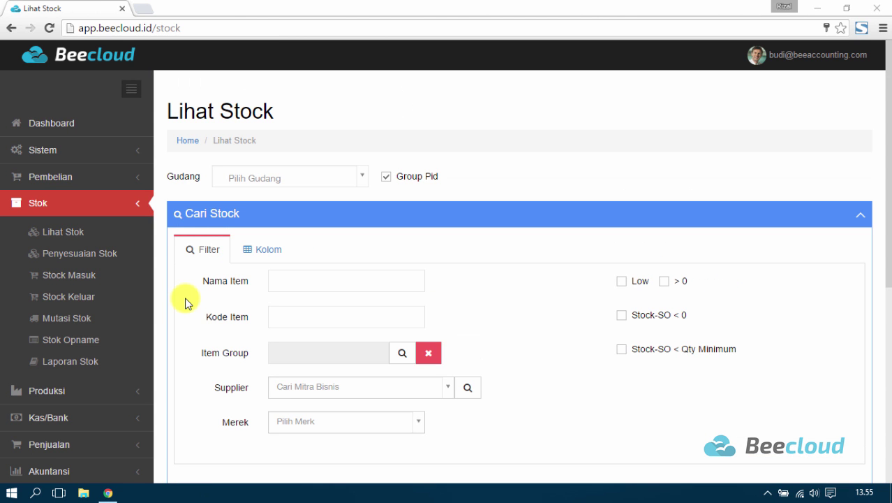
left_click(135, 202)
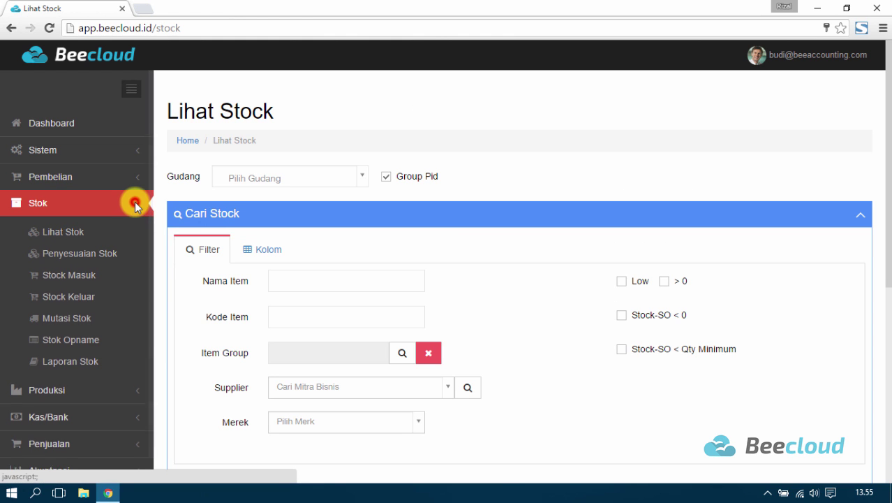
left_click(95, 276)
scroll(97, 268, "down", 3)
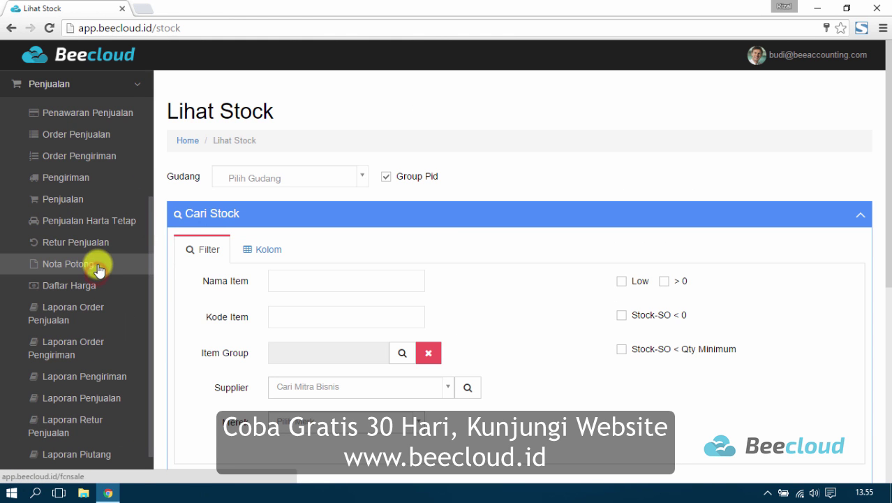
left_click(126, 83)
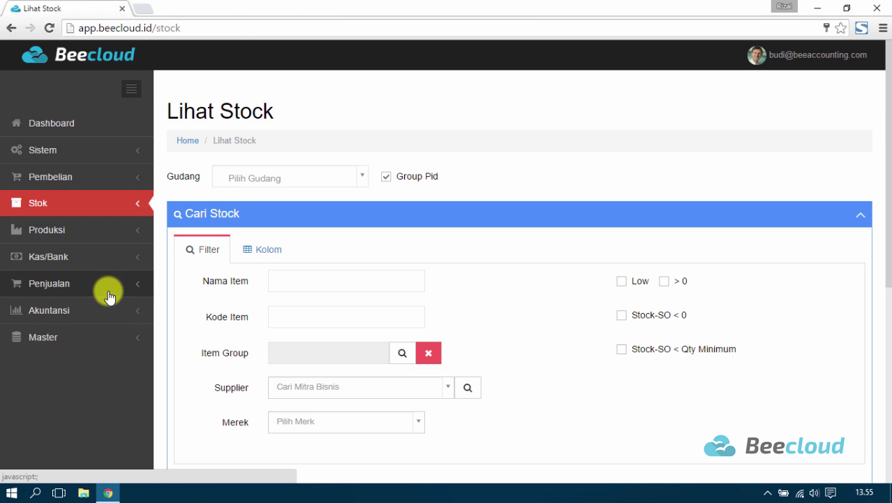
- Open the profit and loss report (Laporan Laba Rugi) from the accounting reports and preview it for the preset period
left_click(94, 311)
scroll(94, 312, "down", 1)
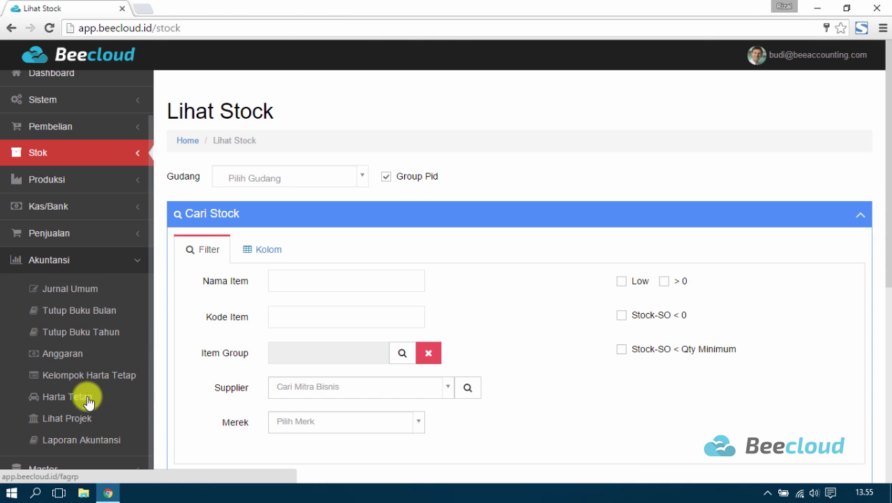
left_click(104, 448)
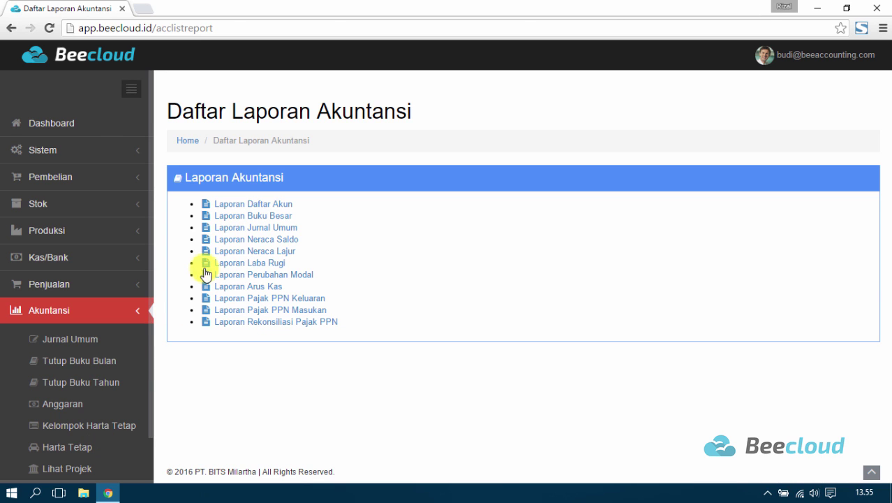
left_click(282, 262)
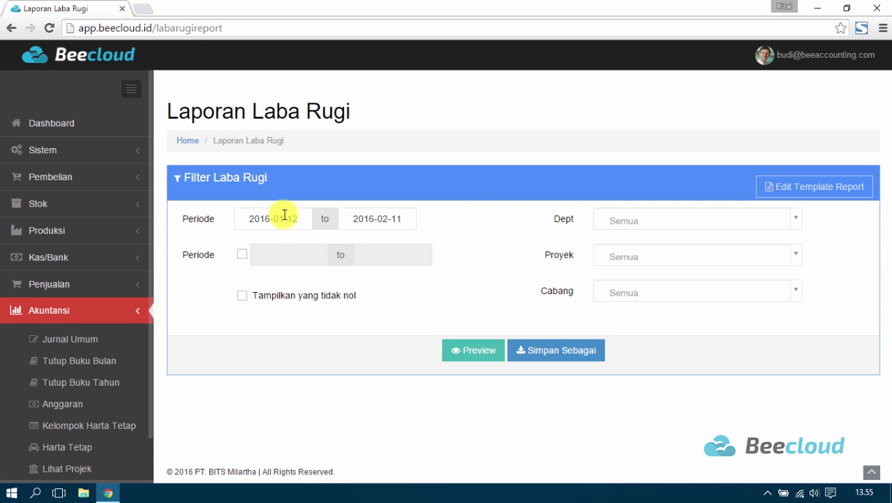
left_click(482, 360)
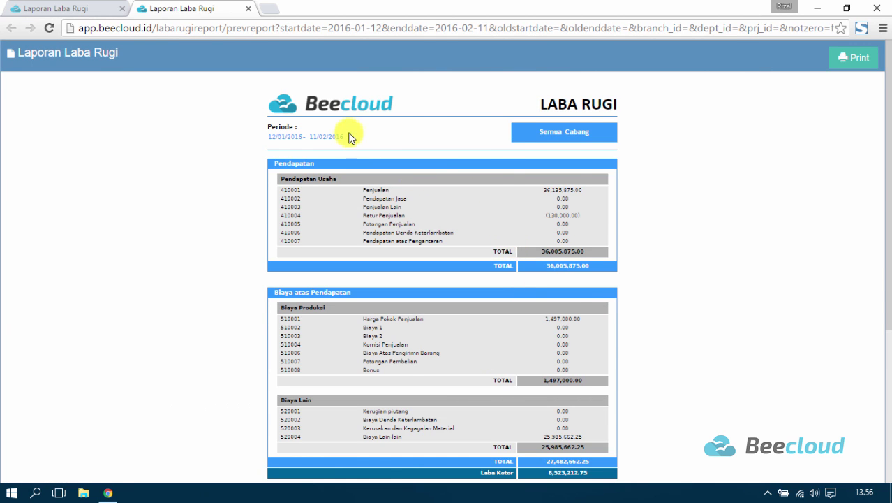
- Review both pages of the profit and loss report, including gross and net profit, and close the preview
scroll(439, 135, "down", 3)
scroll(440, 137, "up", 4)
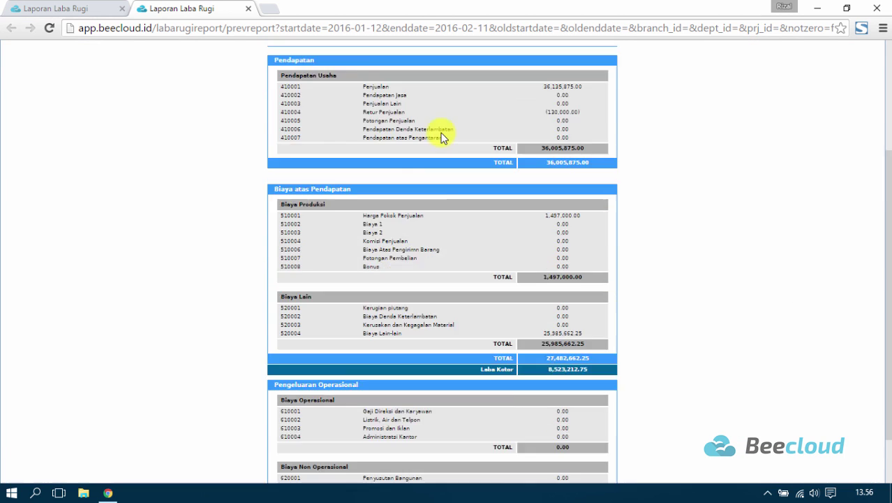
scroll(442, 135, "down", 3)
left_click(453, 463)
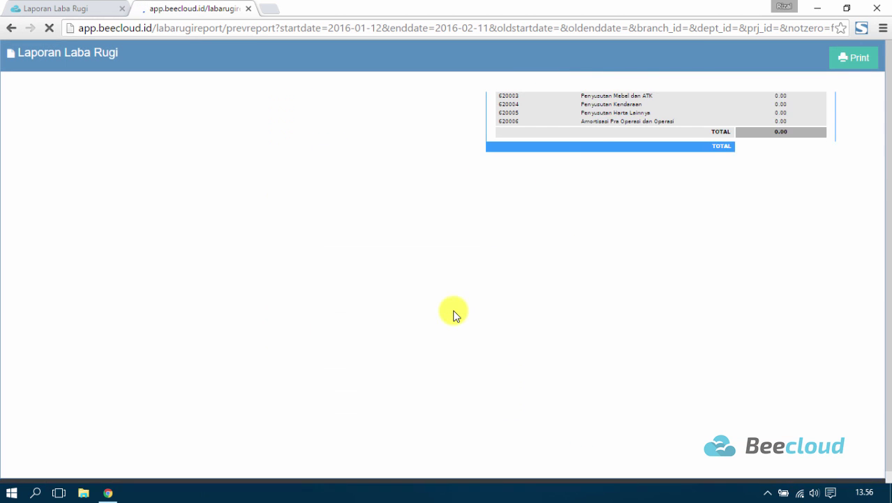
scroll(454, 314, "down", 3)
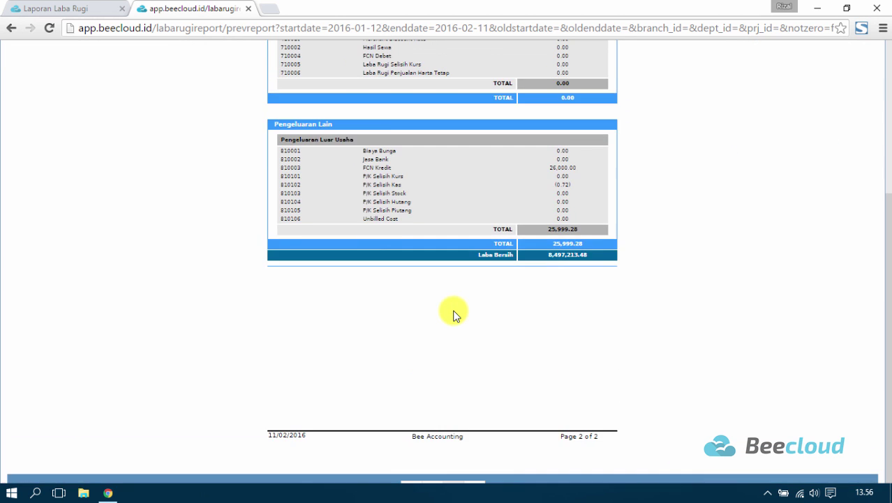
scroll(454, 314, "up", 3)
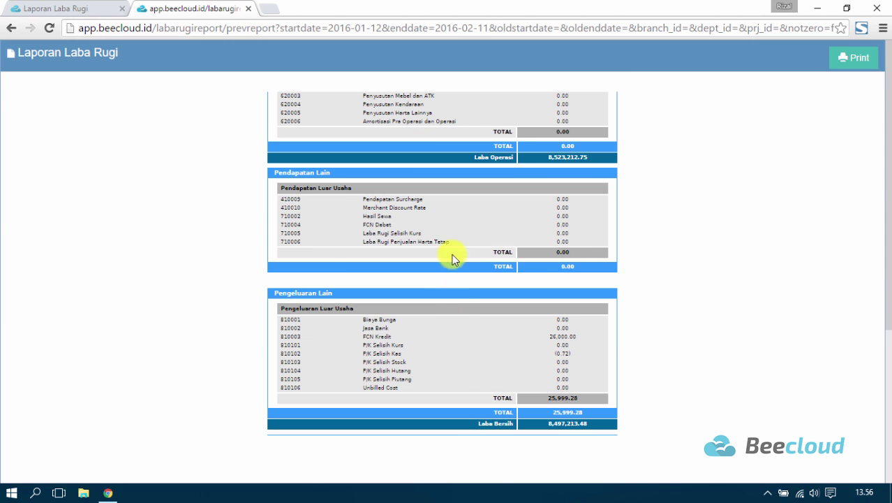
left_click(249, 12)
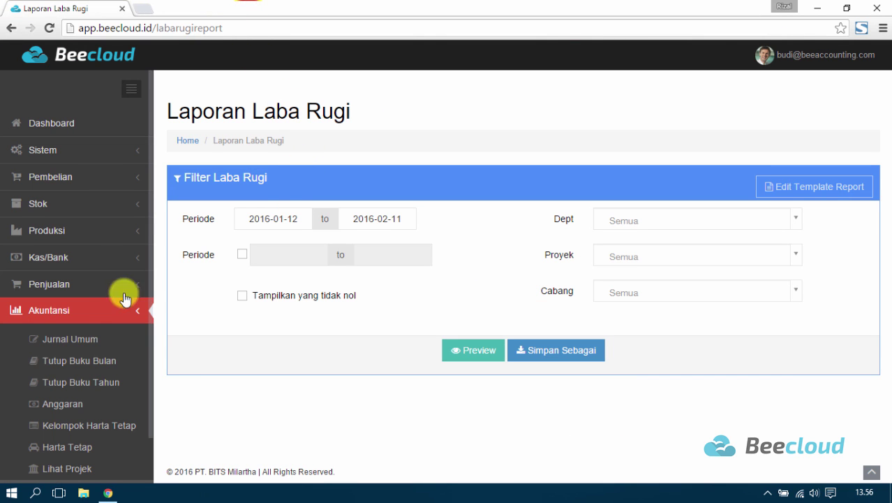
- Open the trial balance report (Laporan Neraca Saldo) from the accounting reports and preview it for the preset period
scroll(76, 342, "down", 1)
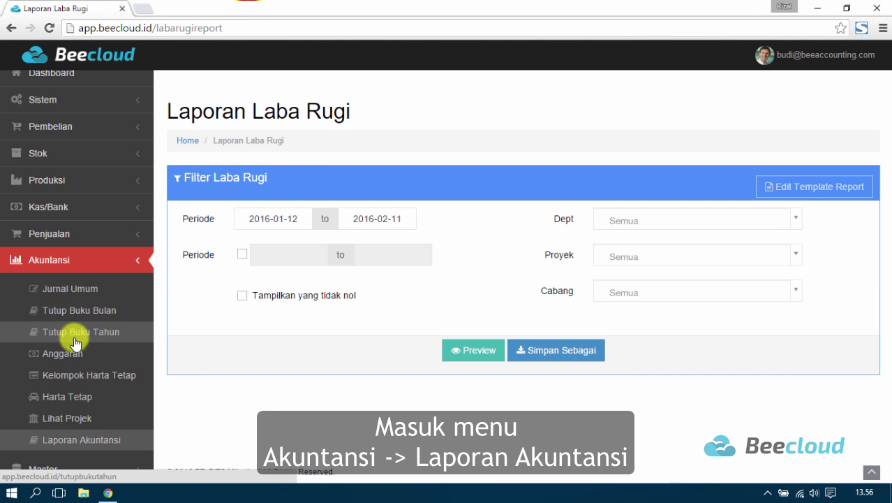
left_click(93, 444)
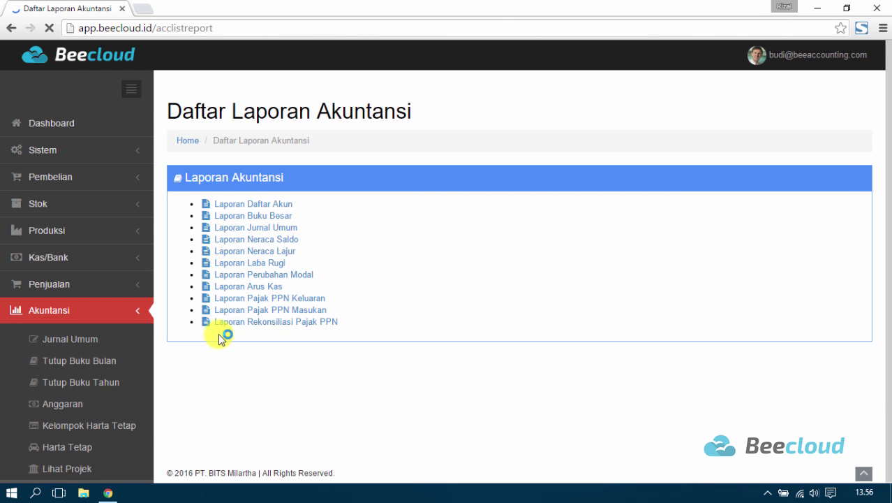
left_click(294, 240)
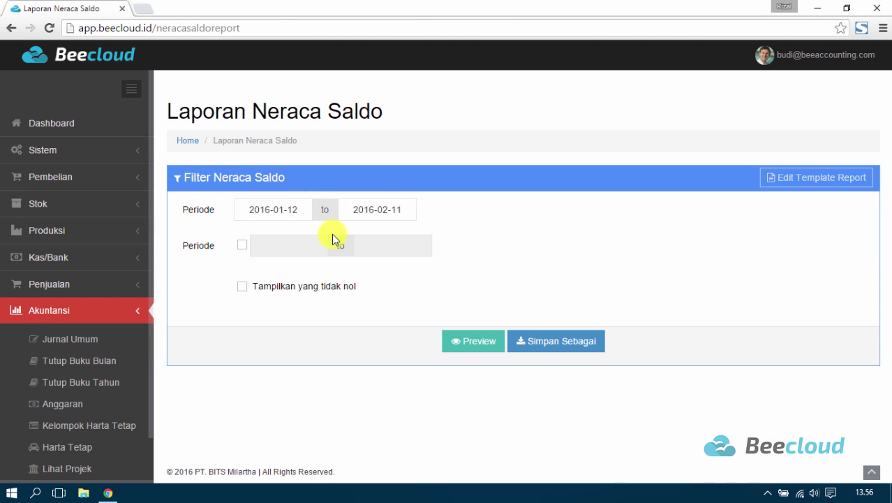
left_click(472, 339)
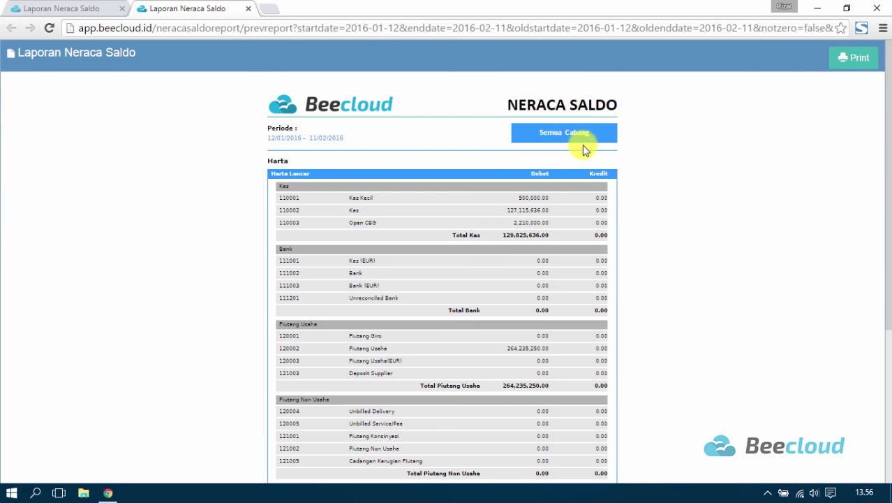
- Review pages 1, 2 and 4 of the trial balance, from the cash accounts to the total liabilities and equity
scroll(582, 146, "down", 3)
scroll(583, 144, "up", 3)
scroll(527, 132, "down", 3)
left_click(440, 423)
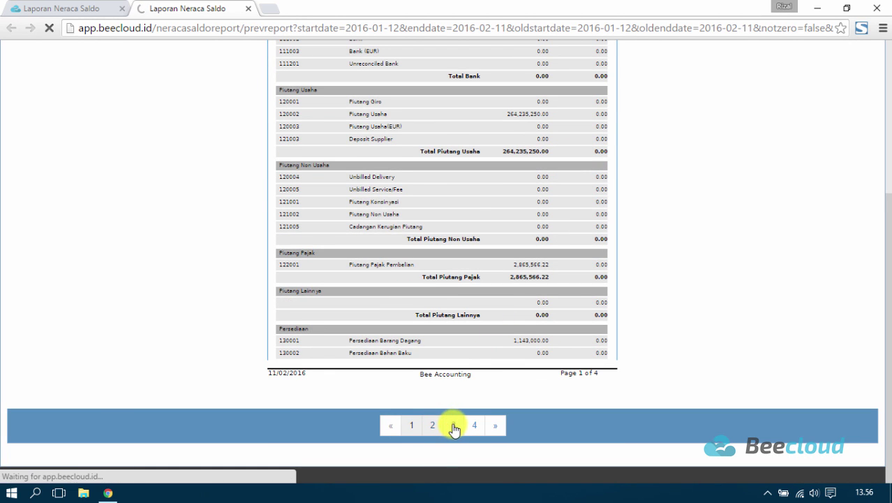
scroll(478, 384, "down", 3)
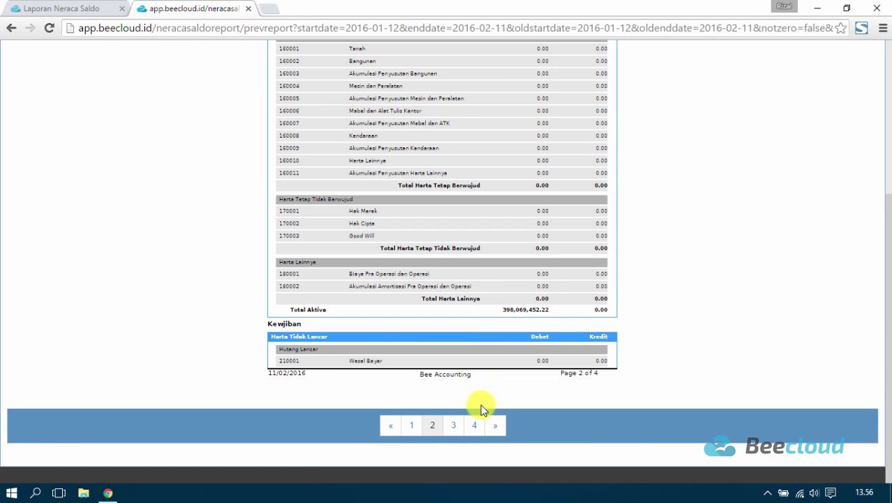
left_click(475, 425)
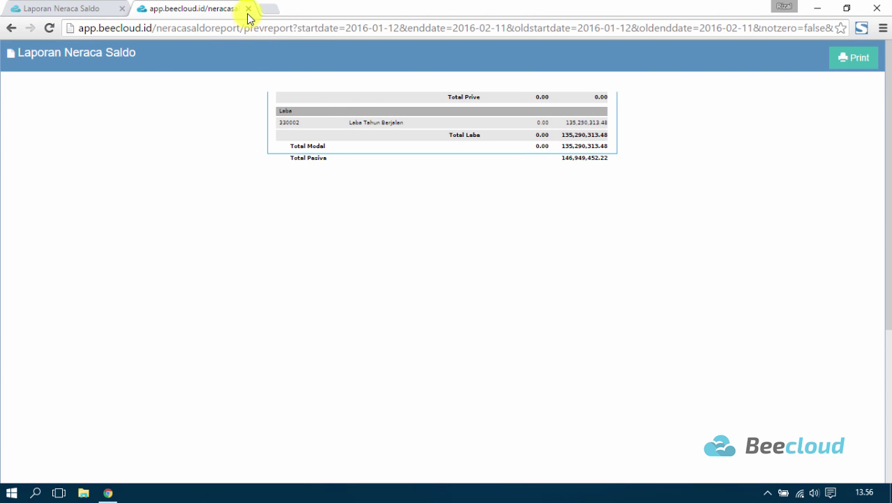
- Close the trial balance preview and return to the Dashboard
left_click(248, 8)
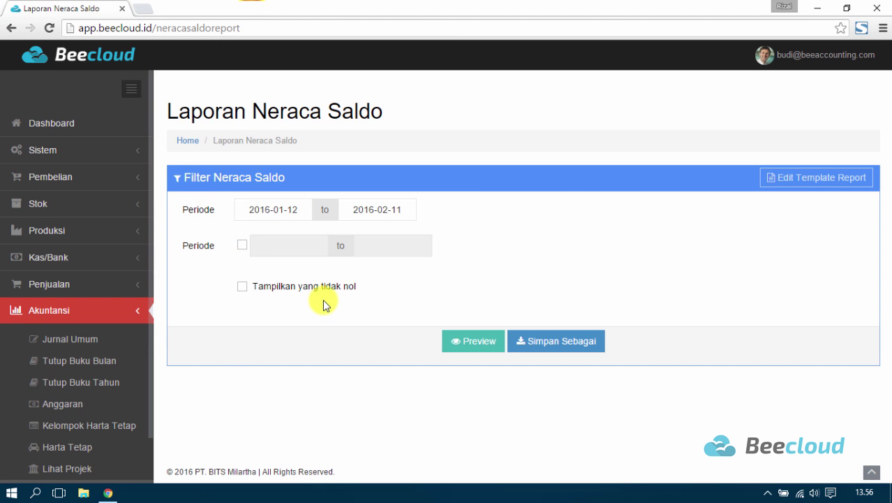
left_click(107, 128)
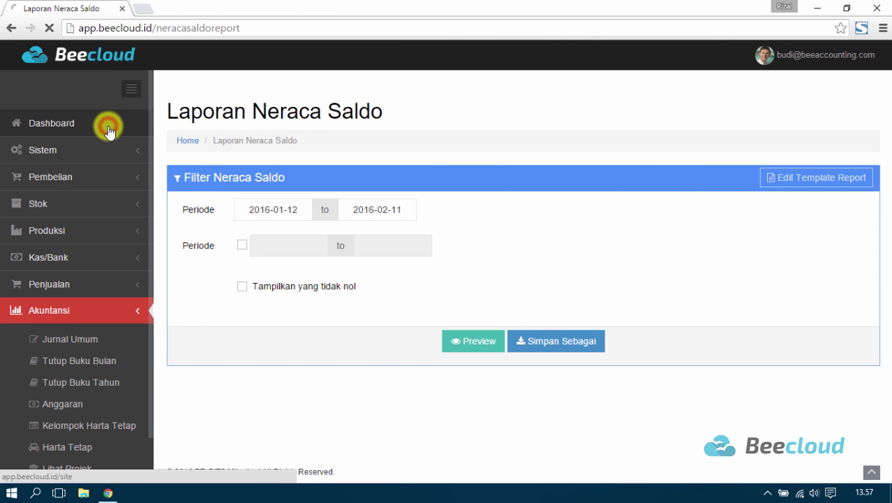